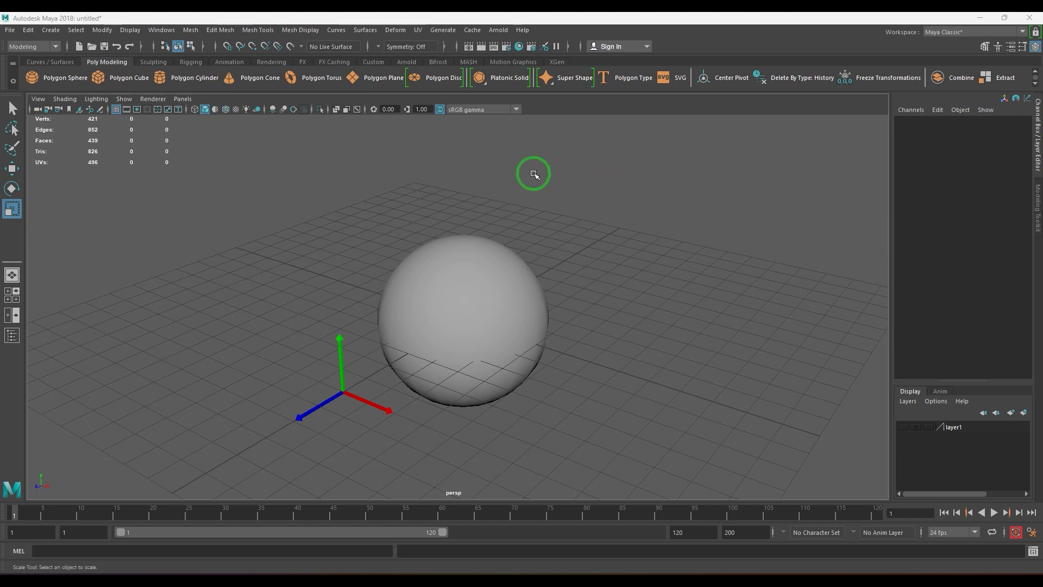
Switch to the Rigging menu set and locate the Normal constraint among the constraint commands
{"action": "left_click", "coordinate": [24, 47]}
{"action": "left_click", "coordinate": [31, 71]}
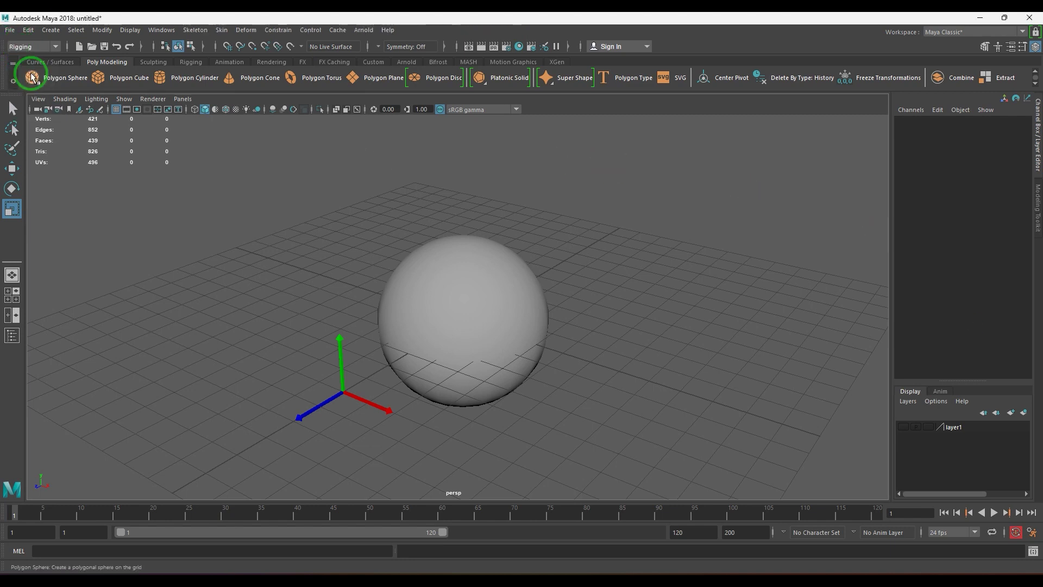
{"action": "left_click", "coordinate": [289, 31]}
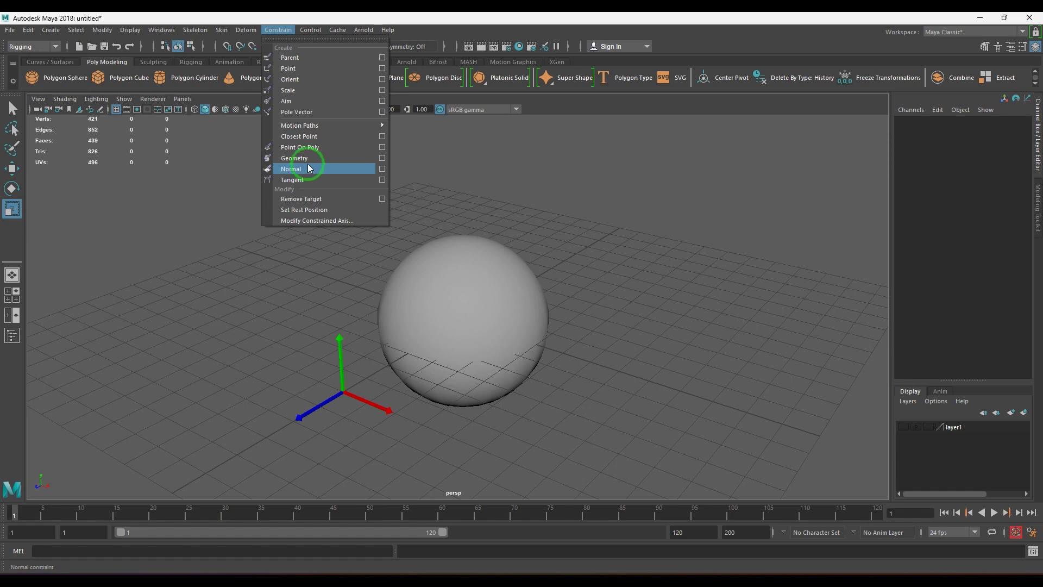
Select the sphere and turn on the display of its face normals
{"action": "left_click", "coordinate": [510, 352]}
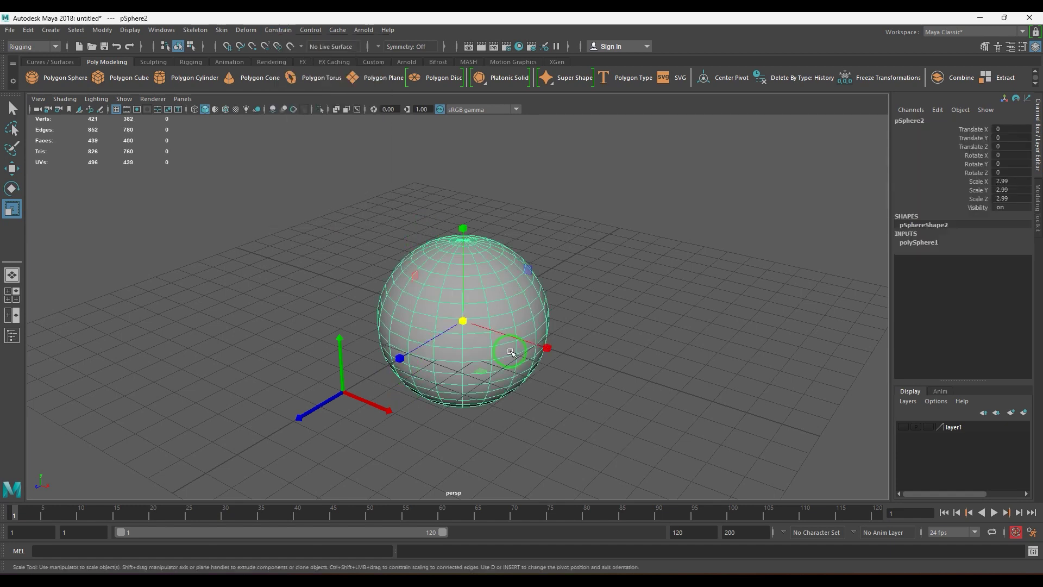
{"action": "left_click", "coordinate": [132, 31]}
{"action": "mouse_move", "coordinate": [206, 169]}
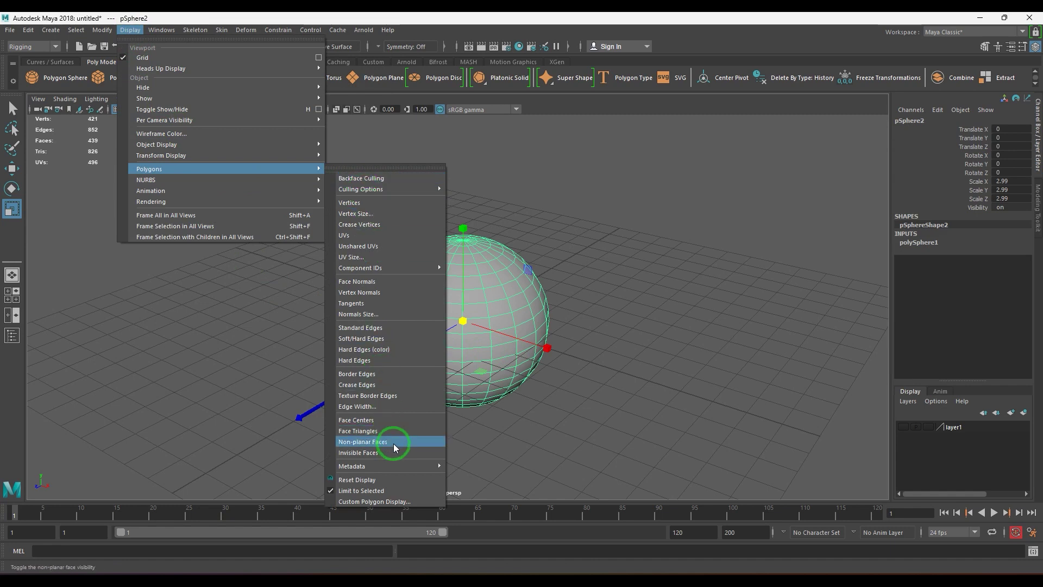
{"action": "left_click", "coordinate": [359, 281]}
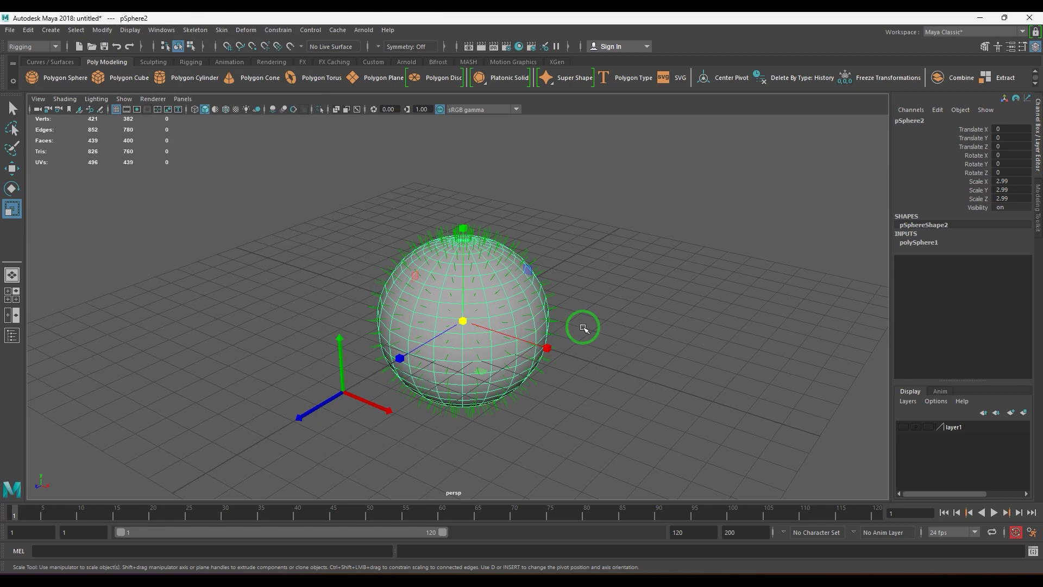
{"action": "scroll", "coordinate": [583, 327], "scroll_direction": "up", "scroll_amount": 2}
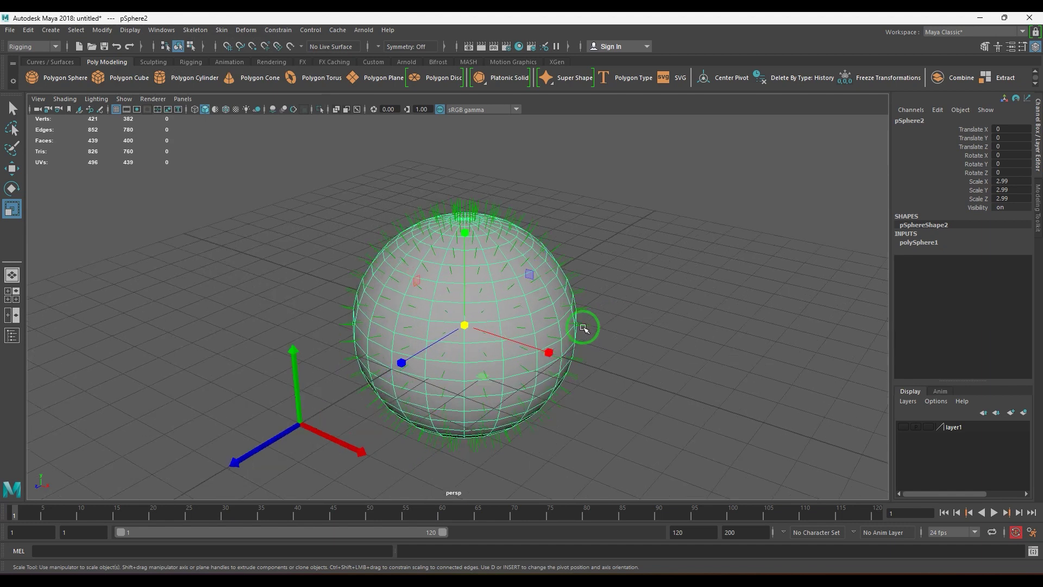
{"action": "scroll", "coordinate": [583, 328], "scroll_direction": "up", "scroll_amount": 2}
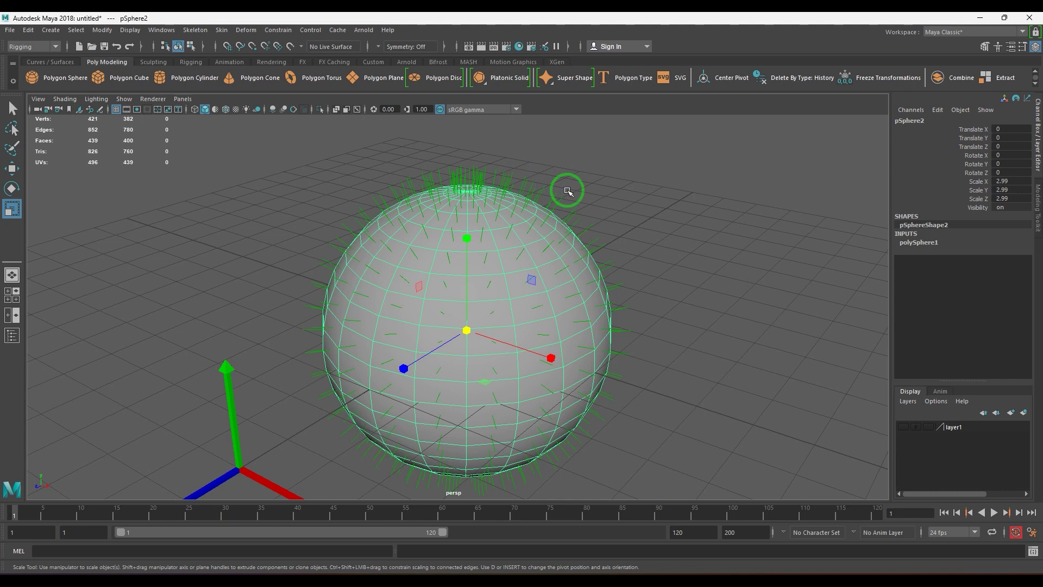
{"action": "scroll", "coordinate": [560, 353], "scroll_direction": "up", "scroll_amount": 3}
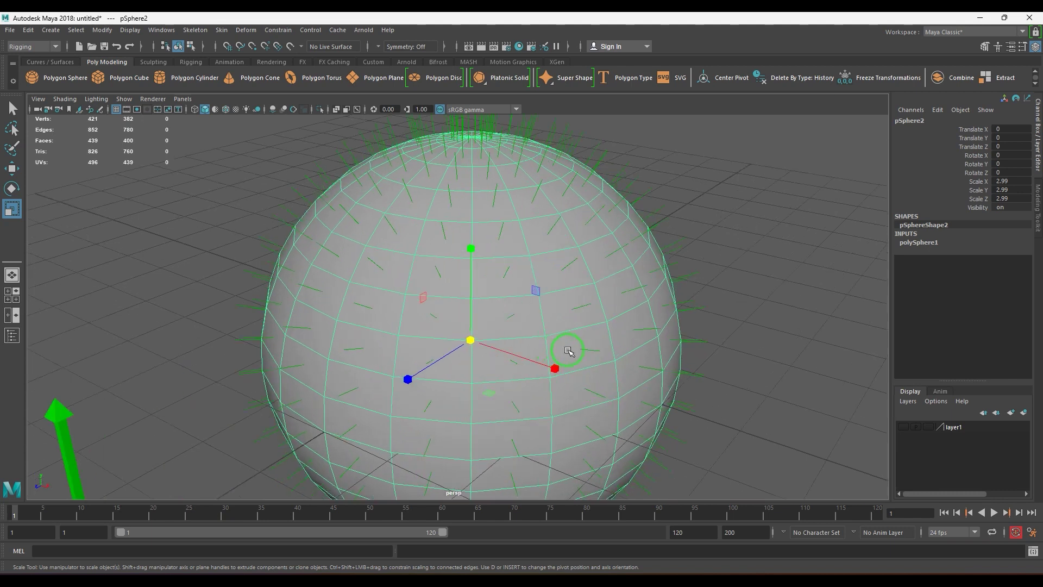
Select a single face on the sphere, examine its normal direction from several angles, and return to object selection
{"action": "right_click_drag", "start_coordinate": [566, 303], "coordinate": [572, 314]}
{"action": "left_click", "coordinate": [573, 314]}
{"action": "left_click_drag", "start_coordinate": [599, 345], "coordinate": [516, 368], "text": "alt"}
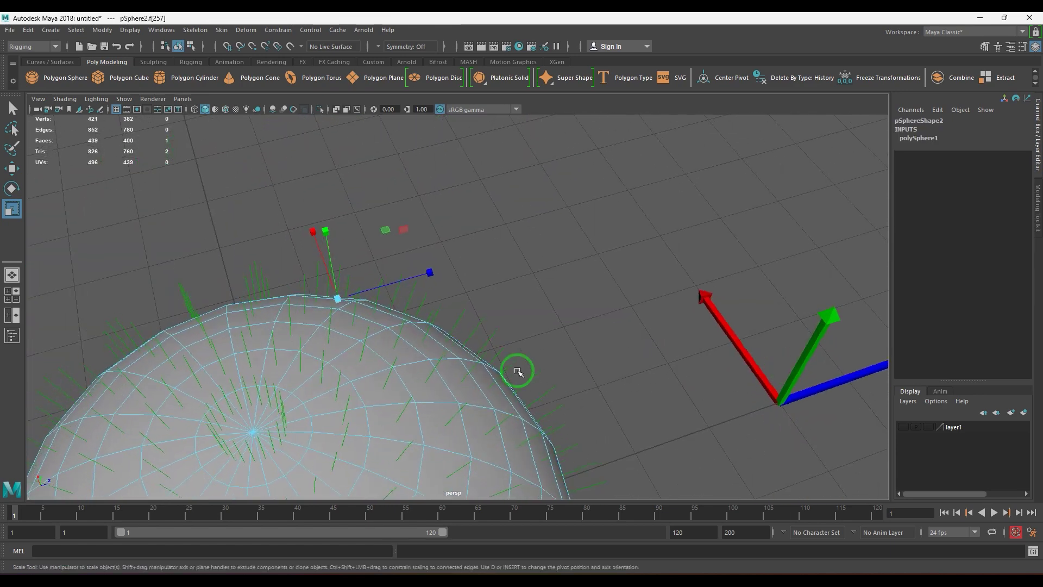
{"action": "scroll", "coordinate": [516, 359], "scroll_direction": "up", "scroll_amount": 3}
{"action": "left_click_drag", "start_coordinate": [387, 279], "coordinate": [368, 344], "text": "alt"}
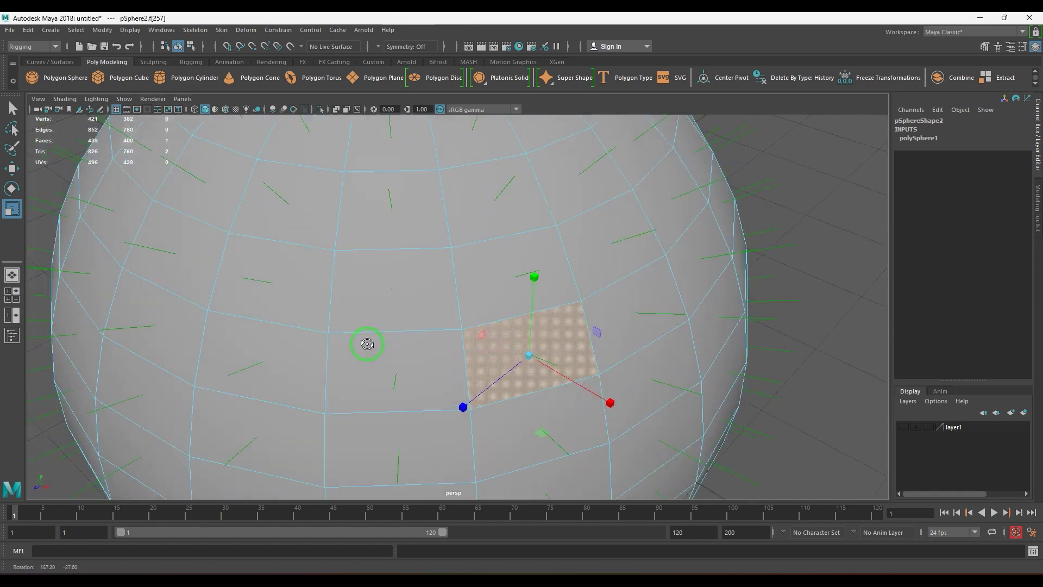
{"action": "scroll", "coordinate": [495, 361], "scroll_direction": "down", "scroll_amount": 5}
{"action": "scroll", "coordinate": [495, 361], "scroll_direction": "down", "scroll_amount": 4}
{"action": "right_click_drag", "start_coordinate": [495, 361], "coordinate": [596, 275]}
{"action": "left_click_drag", "start_coordinate": [603, 380], "coordinate": [540, 345], "text": "alt"}
{"action": "middle_click_drag", "start_coordinate": [522, 374], "coordinate": [536, 308], "text": "alt"}
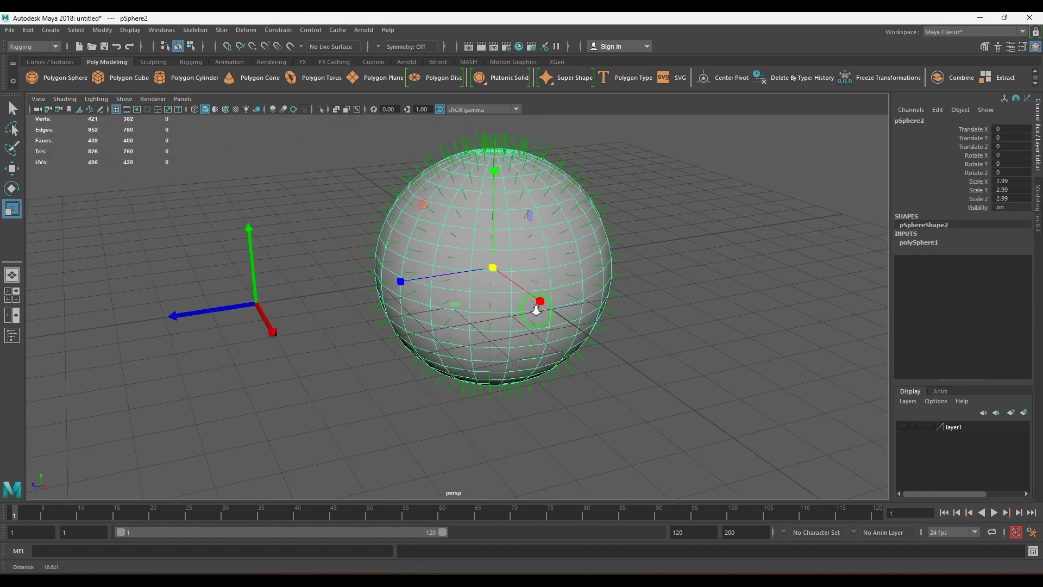
Turn off the display of the sphere's face normals and clear the selection
{"action": "left_click", "coordinate": [135, 31]}
{"action": "mouse_move", "coordinate": [262, 167]}
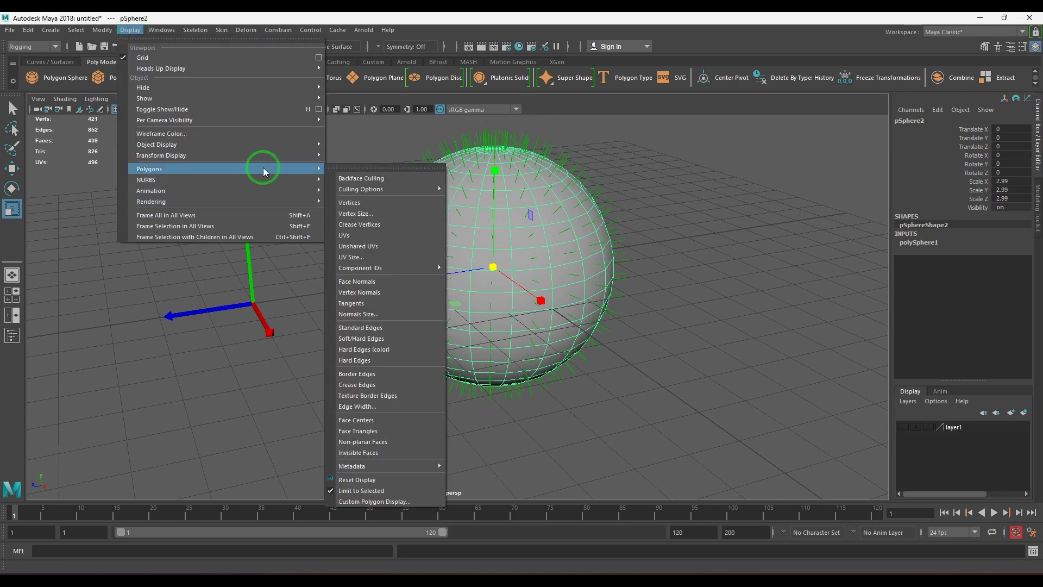
{"action": "left_click", "coordinate": [390, 282]}
{"action": "left_click", "coordinate": [298, 380]}
Delete the sphere's construction history and freeze its transformations
{"action": "left_click", "coordinate": [526, 347]}
{"action": "key", "text": "alt+shift+d"}
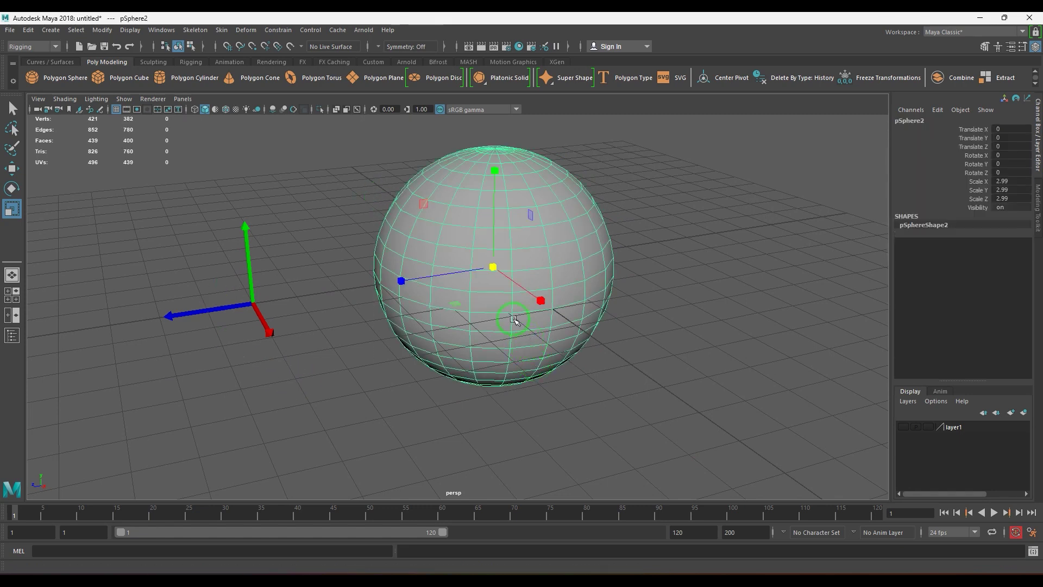
{"action": "left_click", "coordinate": [108, 32]}
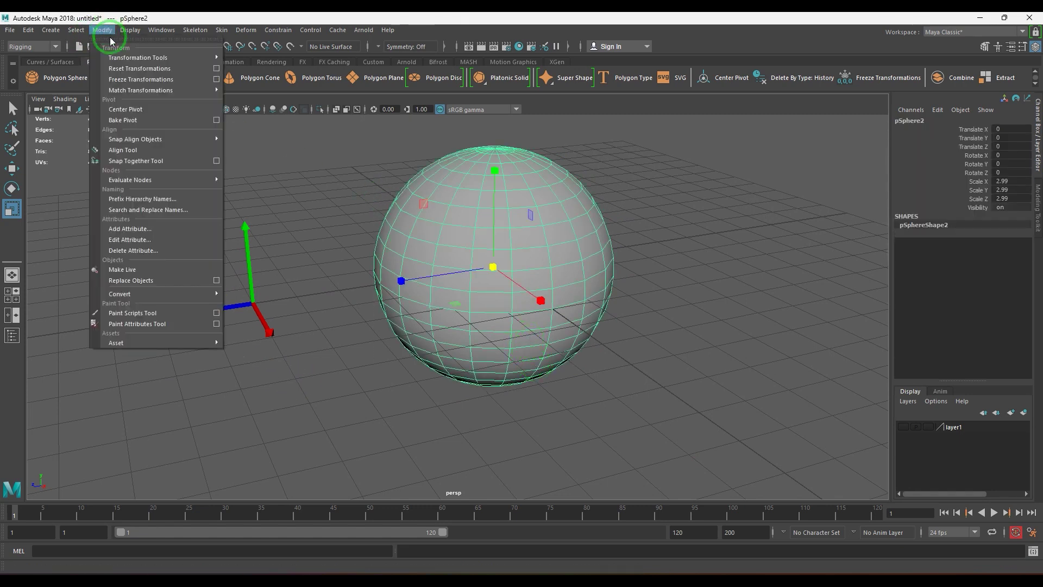
{"action": "left_click", "coordinate": [130, 76]}
Activate the Move tool with the axis-arrow object selected, undo the last action, and clear the selection
{"action": "middle_click_drag", "start_coordinate": [457, 369], "coordinate": [502, 370], "text": "alt"}
{"action": "scroll", "coordinate": [501, 374], "scroll_direction": "down", "scroll_amount": 3}
{"action": "left_click_drag", "start_coordinate": [275, 261], "coordinate": [317, 284]}
{"action": "key", "text": "w"}
{"action": "key", "text": "ctrl+z"}
{"action": "scroll", "coordinate": [273, 352], "scroll_direction": "up", "scroll_amount": 4}
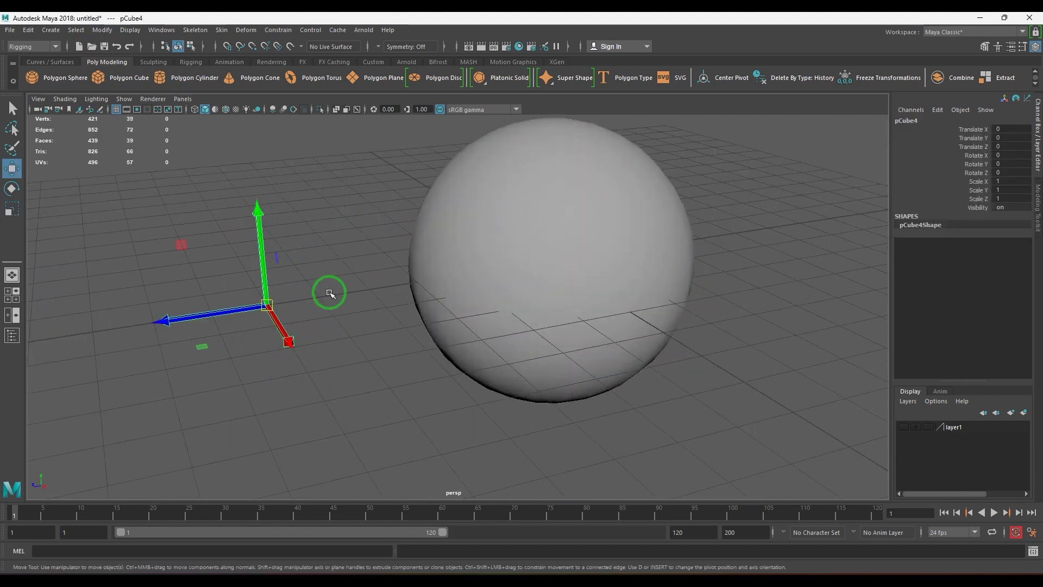
{"action": "left_click", "coordinate": [354, 359]}
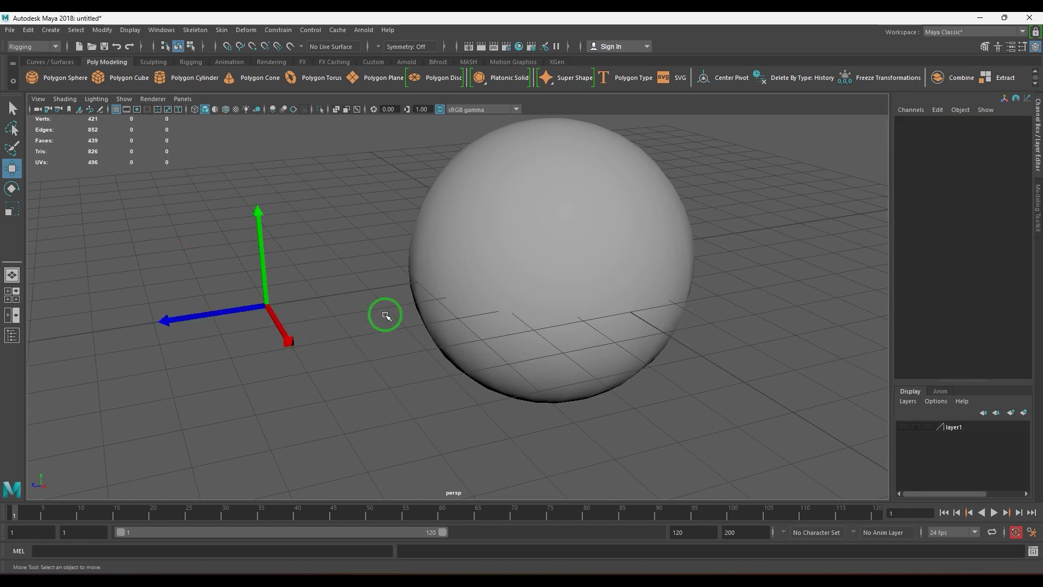
Select the sphere, add the axis-arrow object to the selection, and clear the selection again
{"action": "left_click", "coordinate": [289, 344]}
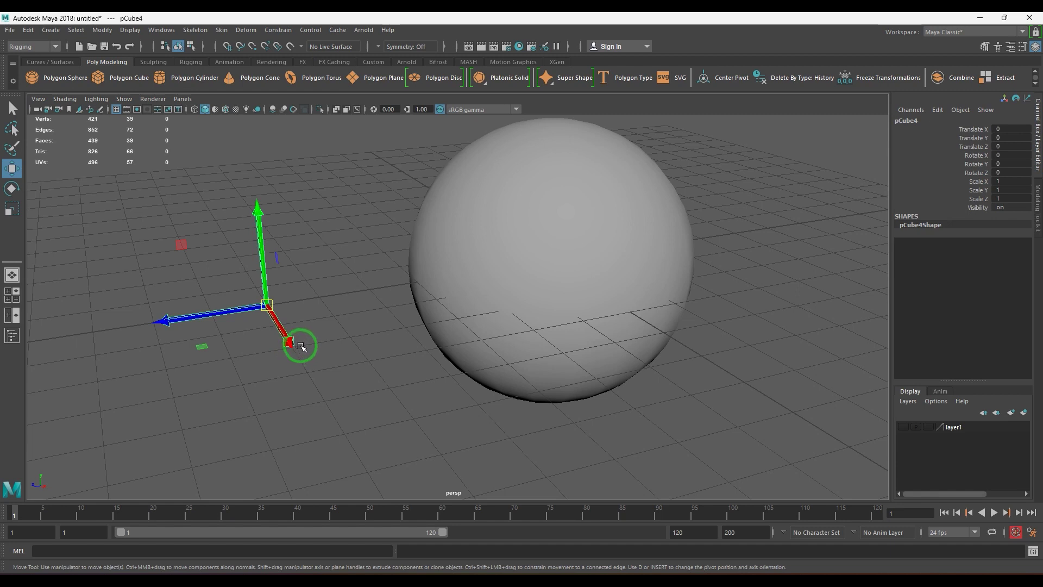
{"action": "left_click", "coordinate": [345, 329]}
{"action": "left_click_drag", "start_coordinate": [217, 271], "coordinate": [373, 356]}
{"action": "left_click", "coordinate": [415, 362]}
{"action": "left_click_drag", "start_coordinate": [456, 130], "coordinate": [525, 203]}
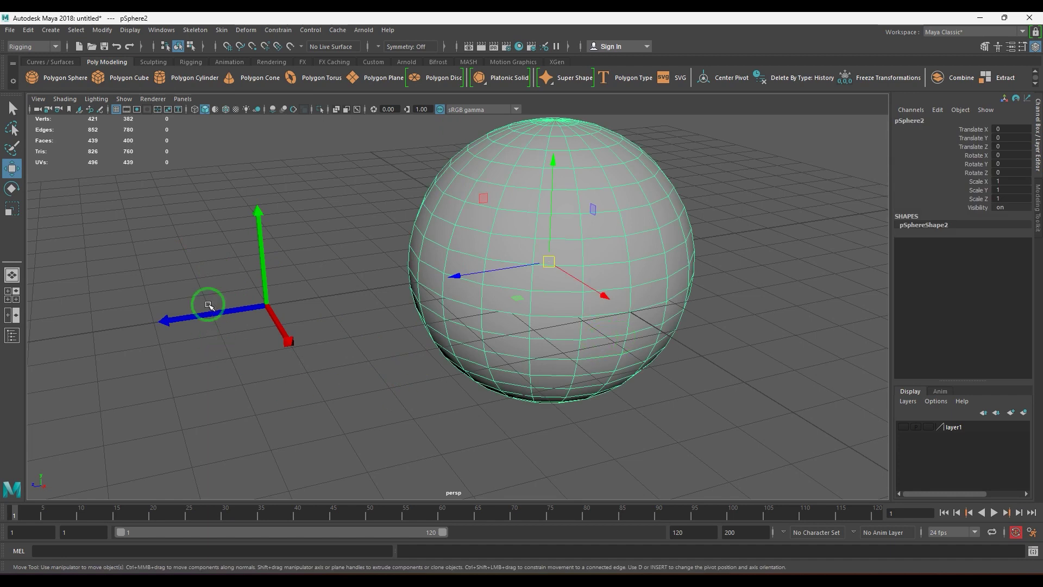
{"action": "left_click_drag", "start_coordinate": [222, 268], "coordinate": [297, 334], "text": "shift"}
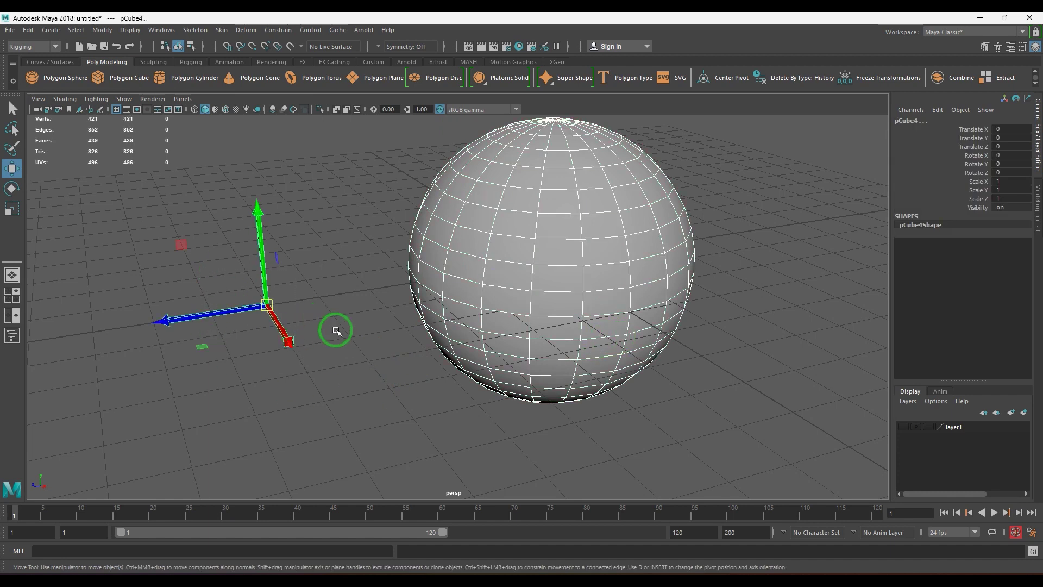
{"action": "left_click", "coordinate": [381, 361]}
Select the sphere first and the axis-arrow object second, and open the Normal constraint options
{"action": "scroll", "coordinate": [380, 361], "scroll_direction": "down", "scroll_amount": 3}
{"action": "left_click_drag", "start_coordinate": [419, 193], "coordinate": [571, 389]}
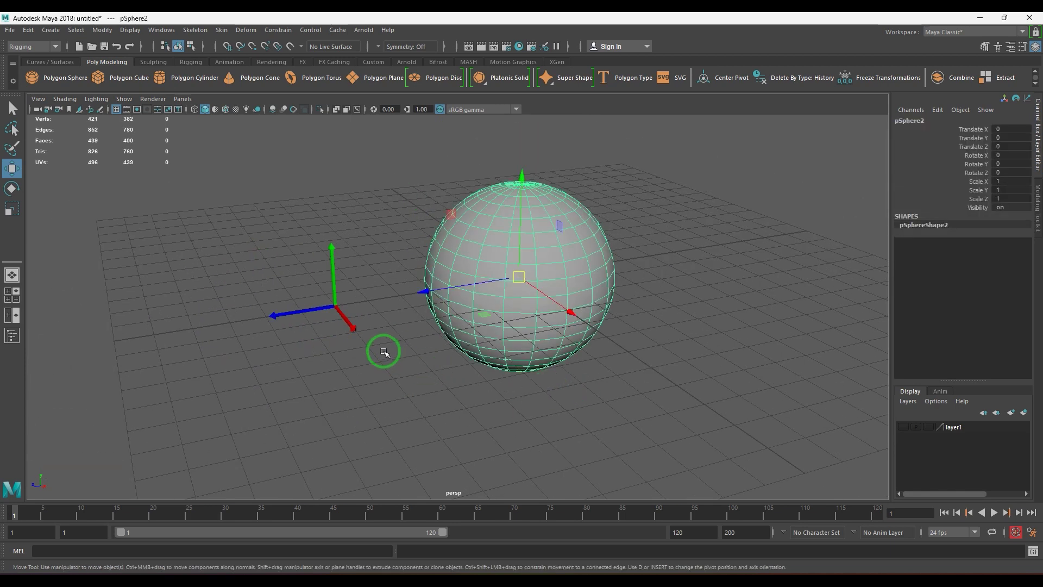
{"action": "key", "text": "Up"}
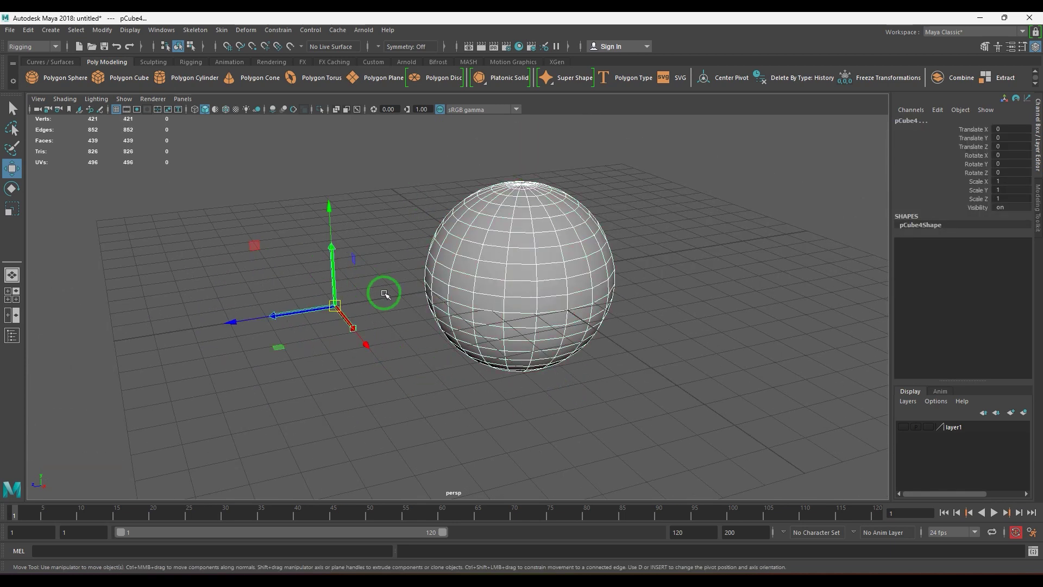
{"action": "scroll", "coordinate": [344, 312], "scroll_direction": "up", "scroll_amount": 3}
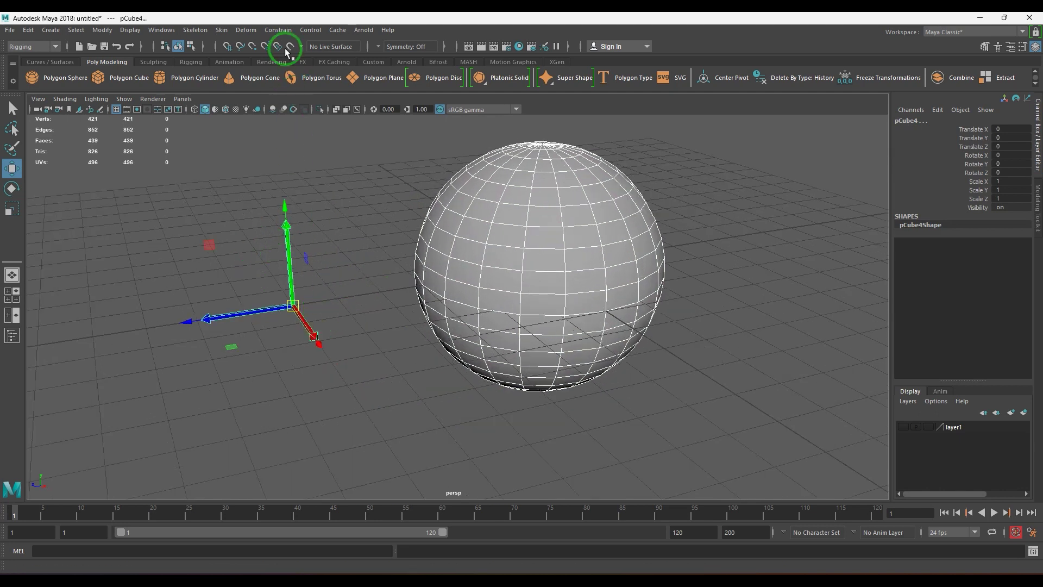
{"action": "left_click", "coordinate": [278, 30]}
{"action": "left_click", "coordinate": [382, 169]}
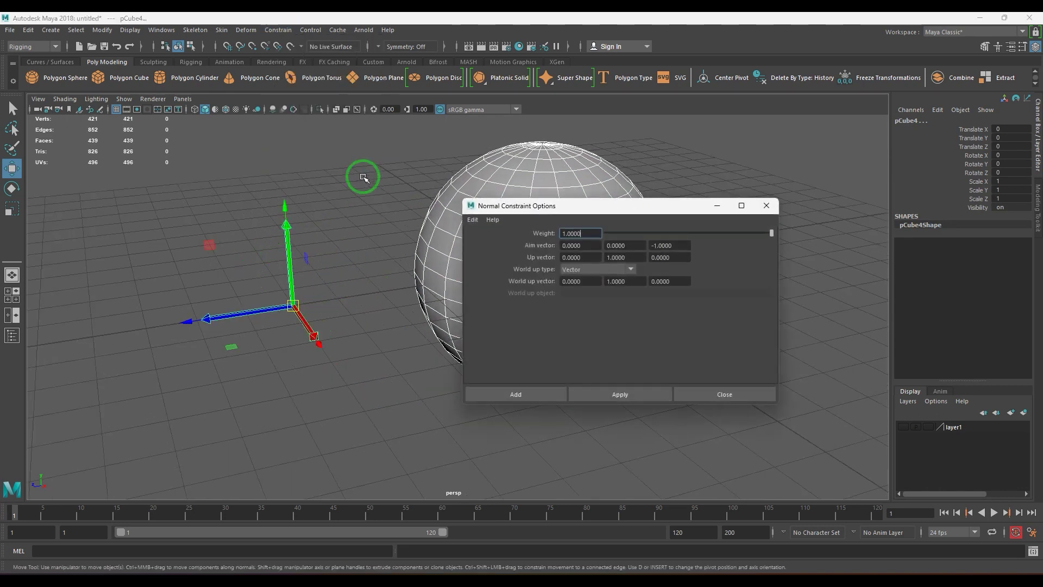
{"action": "left_click_drag", "start_coordinate": [617, 205], "coordinate": [752, 185]}
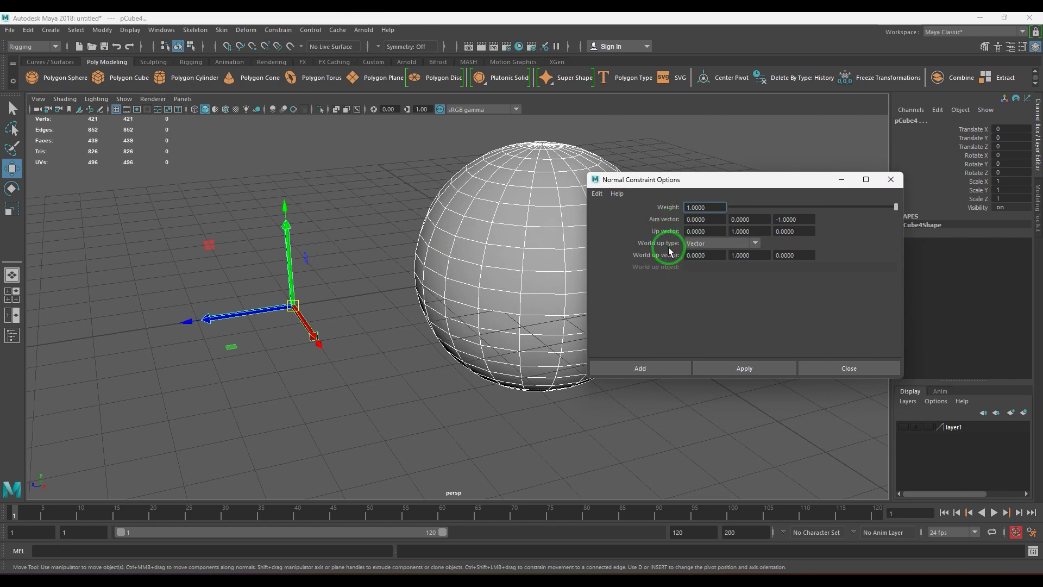
Review the available world up types and reset the Normal constraint options to their defaults
{"action": "left_click", "coordinate": [708, 247]}
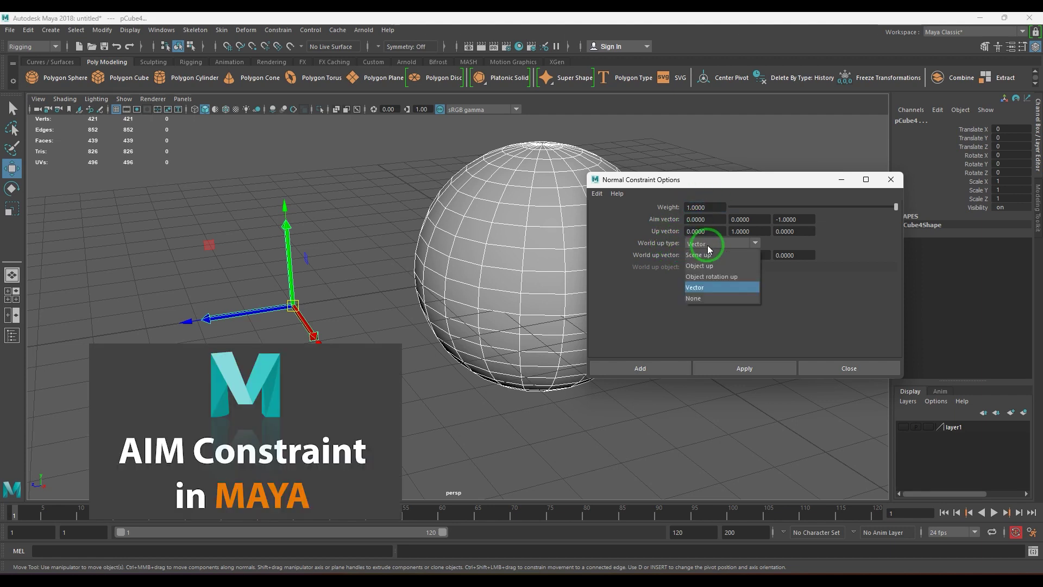
{"action": "left_click", "coordinate": [708, 247]}
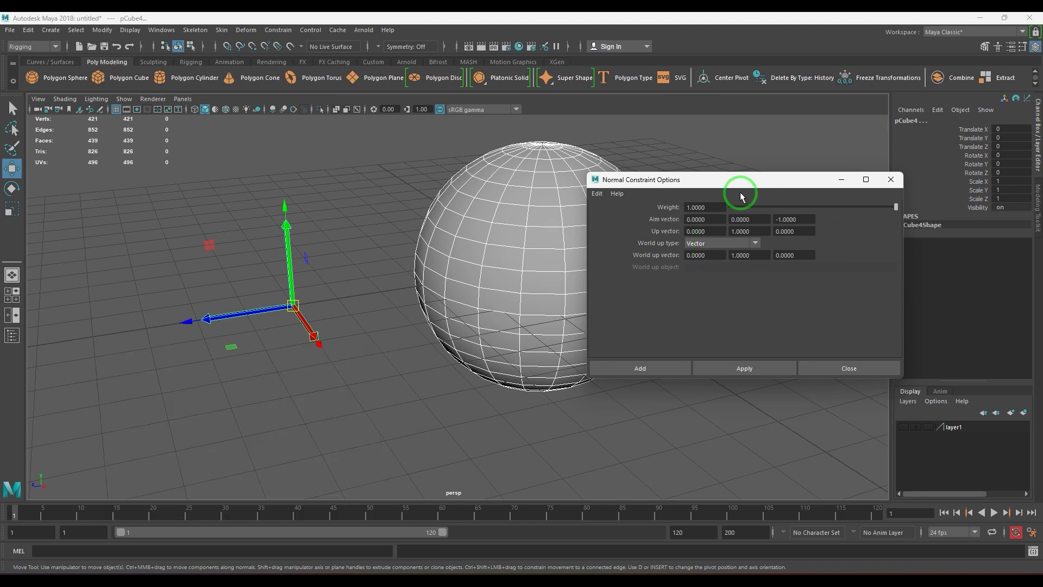
{"action": "left_click_drag", "start_coordinate": [747, 182], "coordinate": [775, 161]}
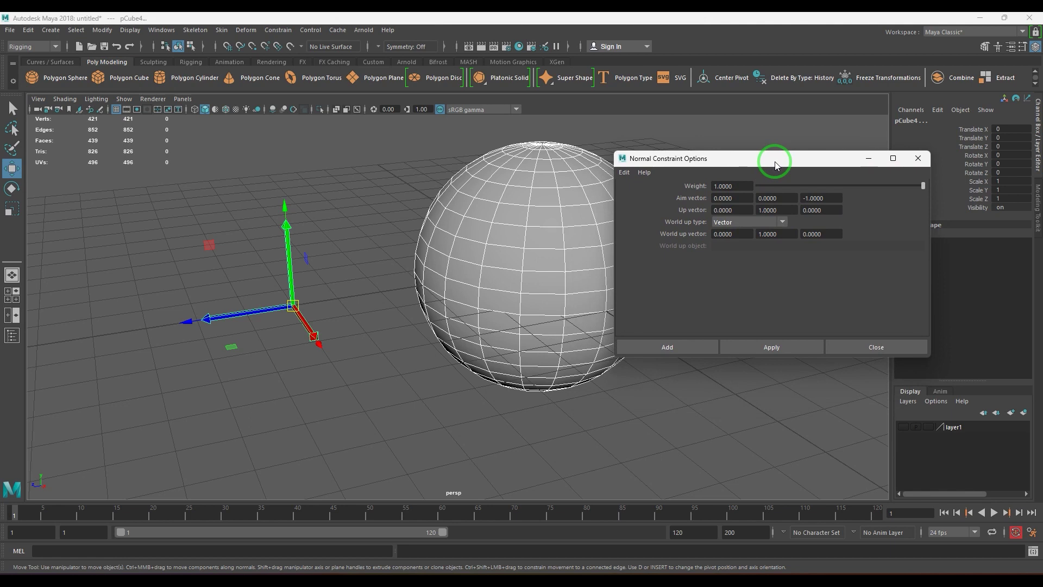
{"action": "left_click_drag", "start_coordinate": [730, 164], "coordinate": [717, 147]}
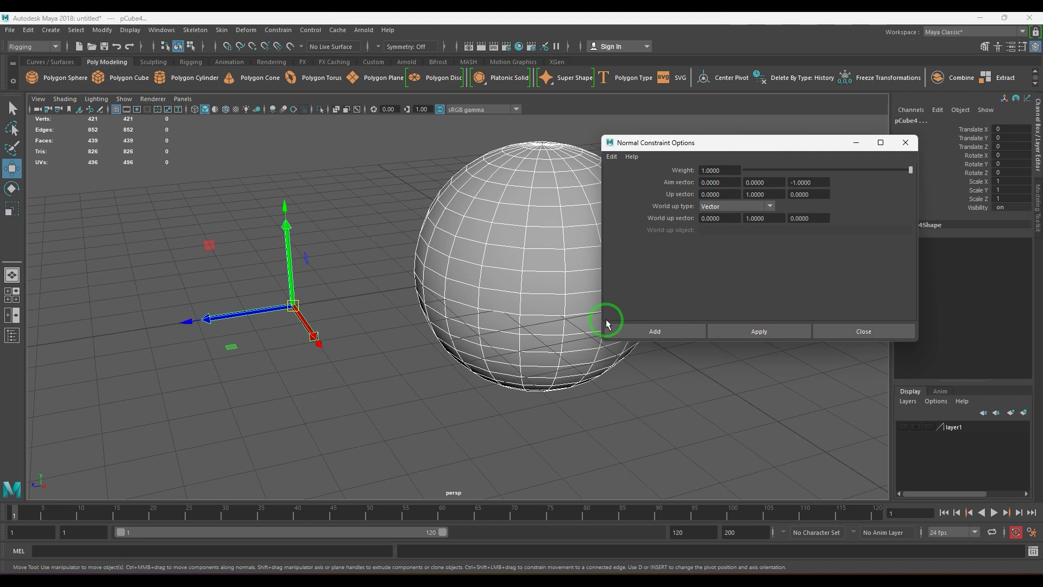
{"action": "left_click", "coordinate": [612, 157]}
{"action": "left_click", "coordinate": [637, 179]}
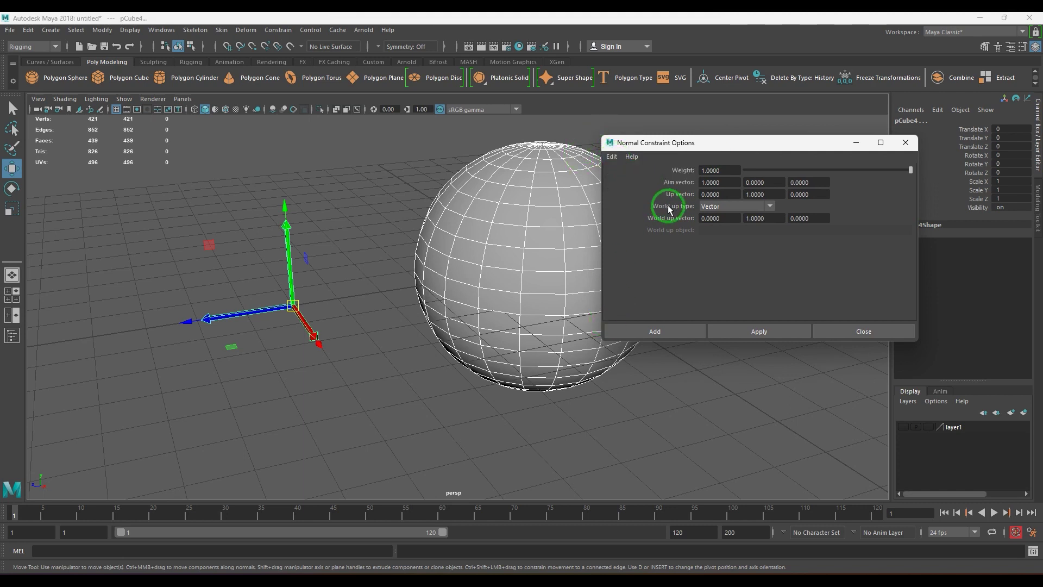
Reselect the sphere as the target and add the axis-arrow object to the selection
{"action": "left_click", "coordinate": [283, 326]}
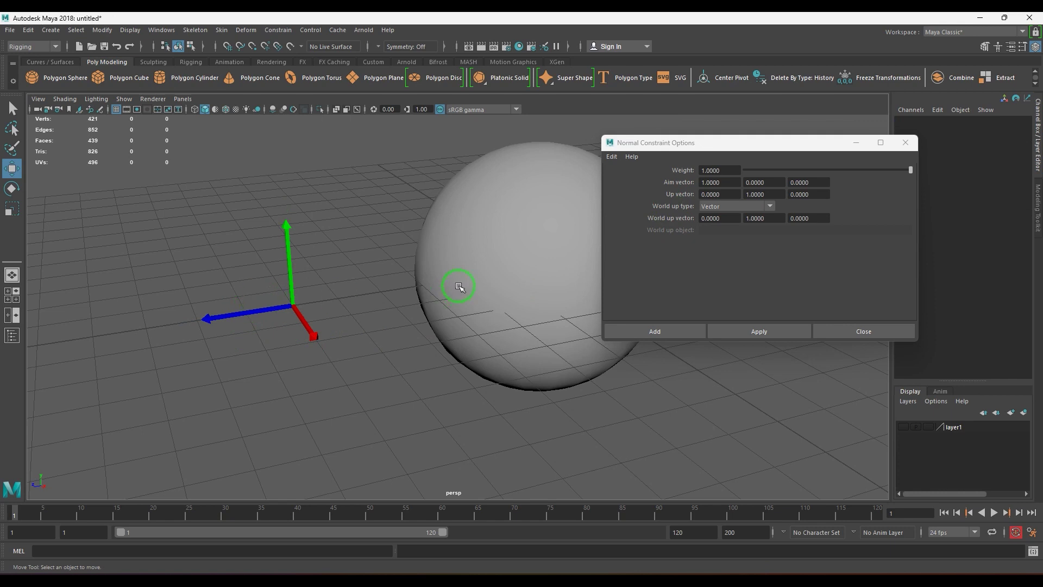
{"action": "left_click", "coordinate": [459, 286]}
{"action": "left_click", "coordinate": [272, 321], "text": "shift"}
Constrain the axis arrows to the sphere's normals with aim vector 0, 0, 1 and up vector 0, 1, 0
{"action": "double_click", "coordinate": [814, 185]}
{"action": "type", "text": "1"}
{"action": "key", "text": "Return"}
{"action": "left_click_drag", "start_coordinate": [727, 185], "coordinate": [651, 188]}
{"action": "type", "text": "0"}
{"action": "key", "text": "Return"}
{"action": "left_click", "coordinate": [723, 182]}
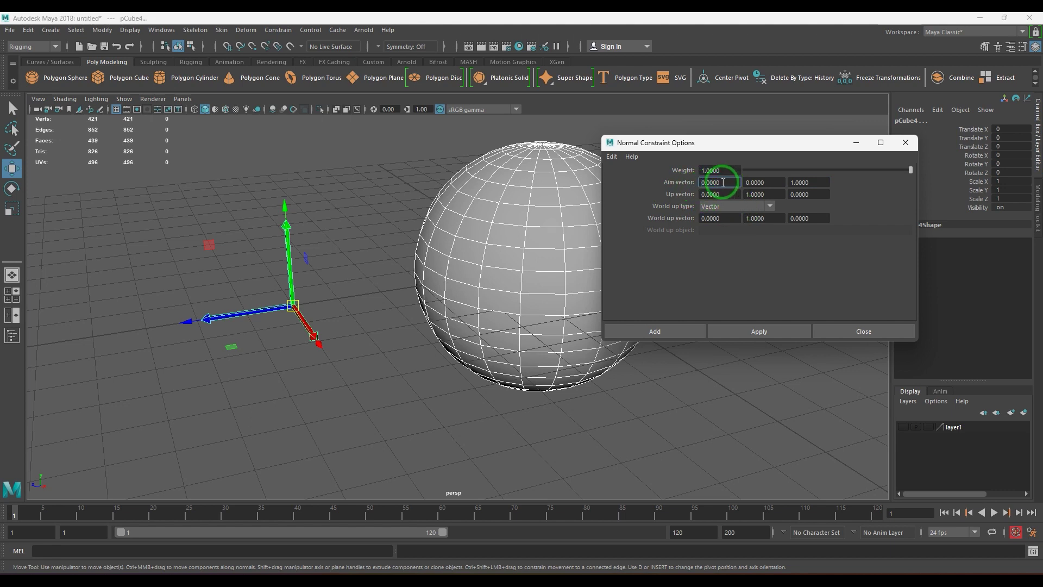
{"action": "double_click", "coordinate": [760, 194]}
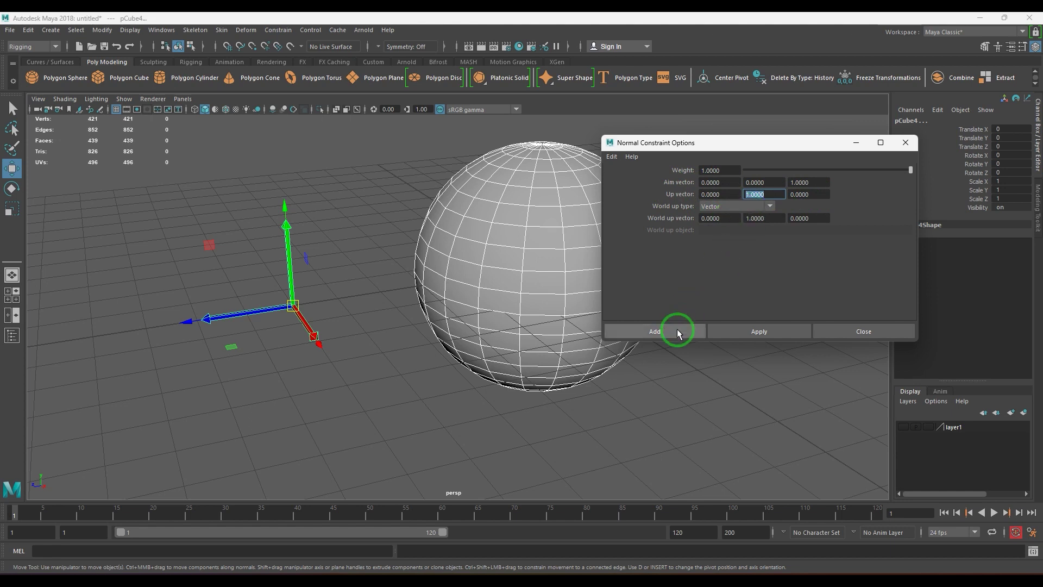
{"action": "left_click", "coordinate": [654, 331]}
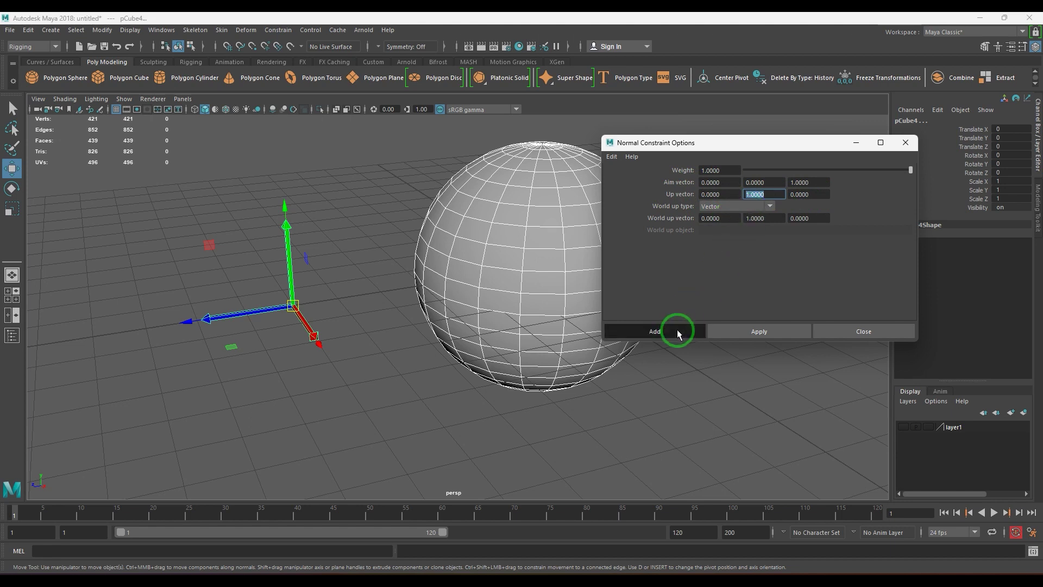
Move the constrained axis arrows over and around the sphere to test how their Z axis follows the surface normals
{"action": "left_click", "coordinate": [402, 391]}
{"action": "left_click_drag", "start_coordinate": [402, 392], "coordinate": [376, 375], "text": "alt"}
{"action": "left_click_drag", "start_coordinate": [328, 307], "coordinate": [427, 165]}
{"action": "right_click_drag", "start_coordinate": [570, 256], "coordinate": [482, 256], "text": "alt"}
{"action": "middle_click_drag", "start_coordinate": [482, 256], "coordinate": [397, 303], "text": "alt"}
{"action": "left_click_drag", "start_coordinate": [344, 238], "coordinate": [521, 300]}
{"action": "left_click_drag", "start_coordinate": [492, 338], "coordinate": [528, 321], "text": "alt"}
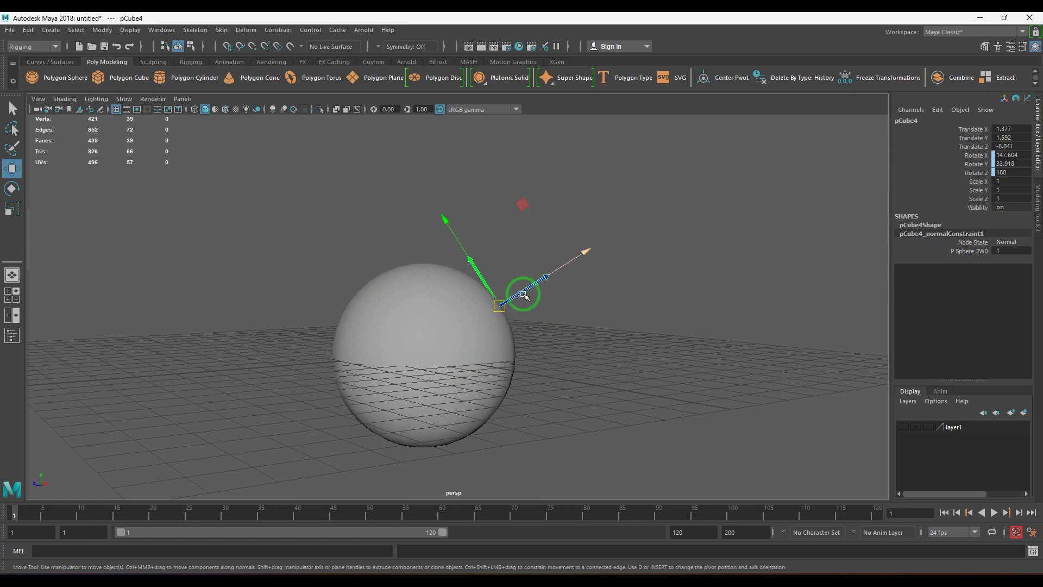
Undo the last two moves and reposition the axis arrows above the sphere's upper side
{"action": "left_click_drag", "start_coordinate": [650, 344], "coordinate": [546, 352], "text": "alt"}
{"action": "key", "text": "ctrl+z"}
{"action": "key", "text": "ctrl+z"}
{"action": "left_click_drag", "start_coordinate": [263, 358], "coordinate": [321, 256]}
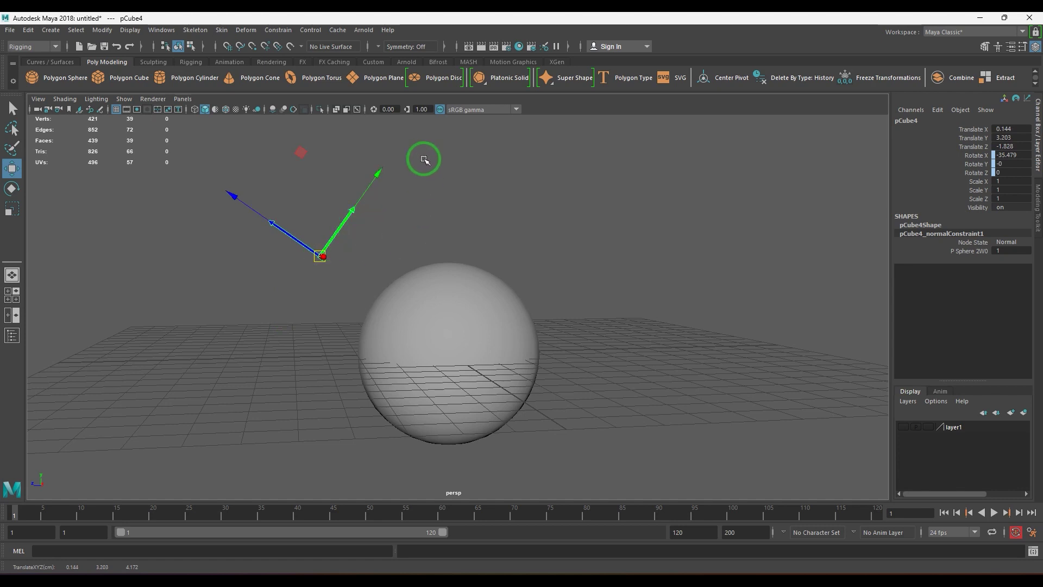
Move the constrained axis arrows across the sphere's upper side and undo the moves back to their starting position
{"action": "left_click_drag", "start_coordinate": [315, 255], "coordinate": [382, 241]}
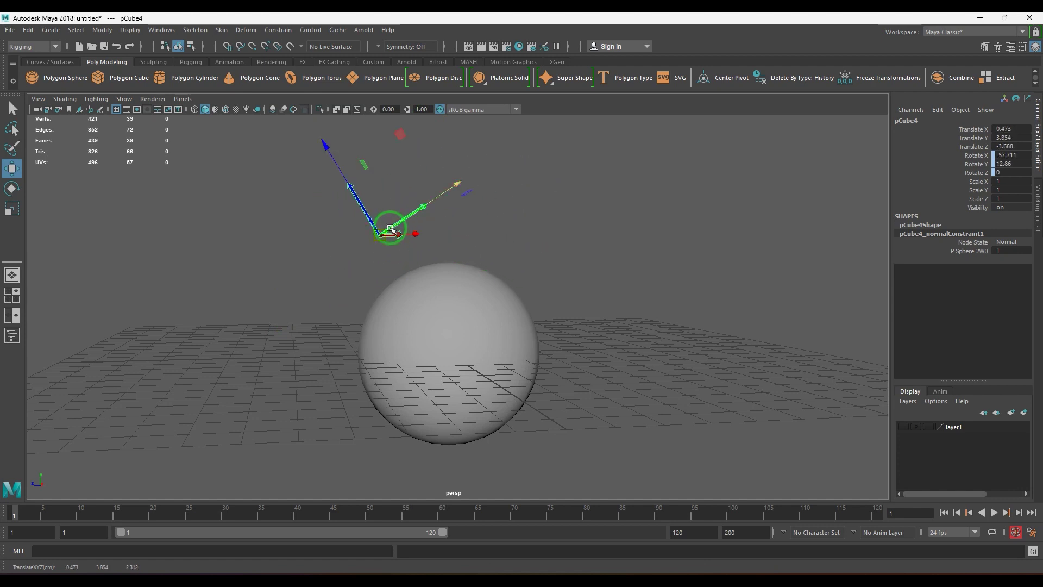
{"action": "left_click_drag", "start_coordinate": [388, 237], "coordinate": [523, 266]}
{"action": "key", "text": "ctrl+z"}
{"action": "key", "text": "ctrl+z"}
{"action": "key", "text": "ctrl+z"}
{"action": "key", "text": "ctrl+z"}
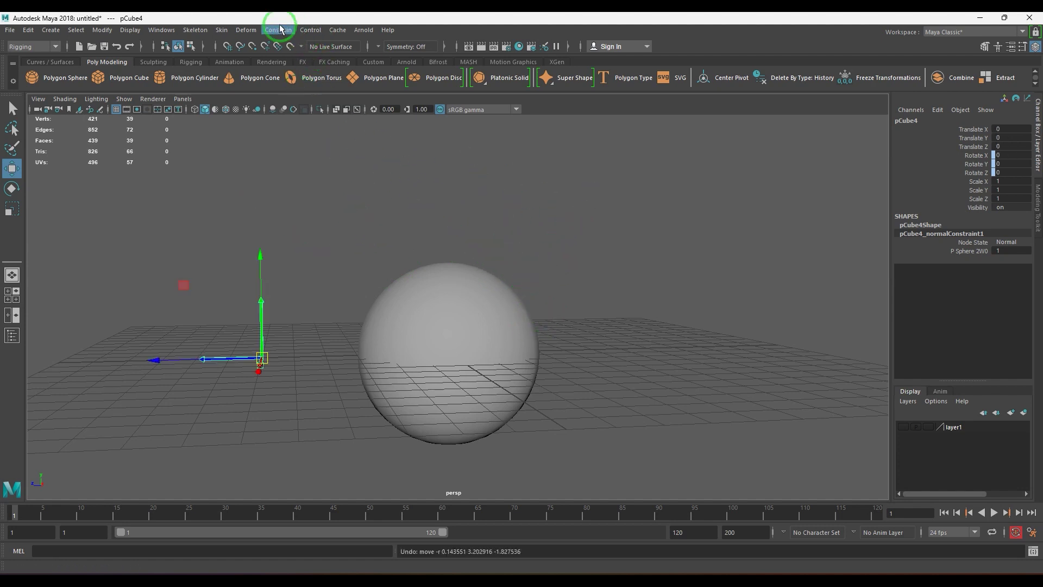
Open the Normal constraint options, review the World up type choices and place the dialog clear of the sphere
{"action": "left_click", "coordinate": [279, 30]}
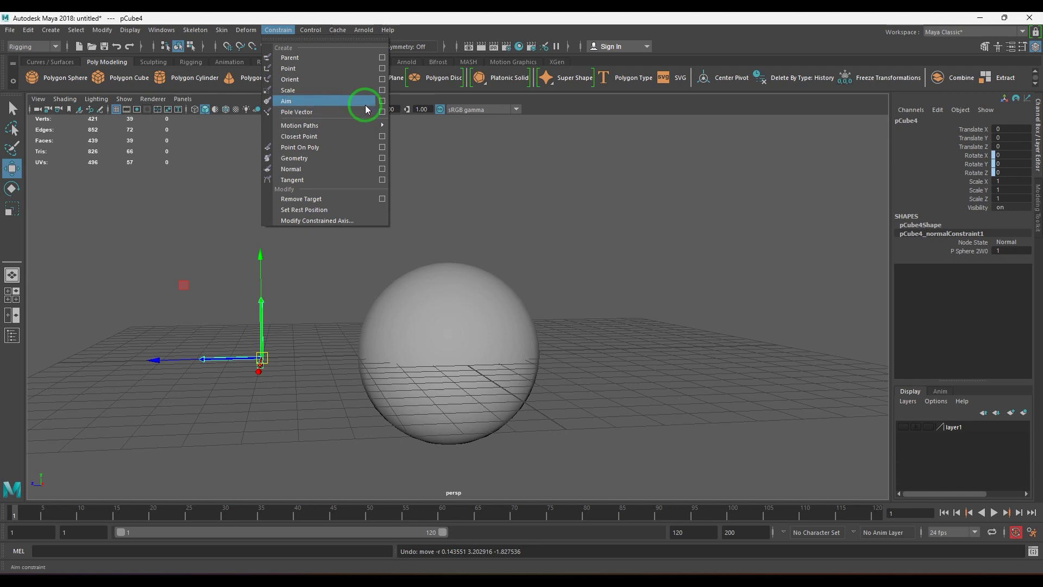
{"action": "left_click", "coordinate": [382, 169]}
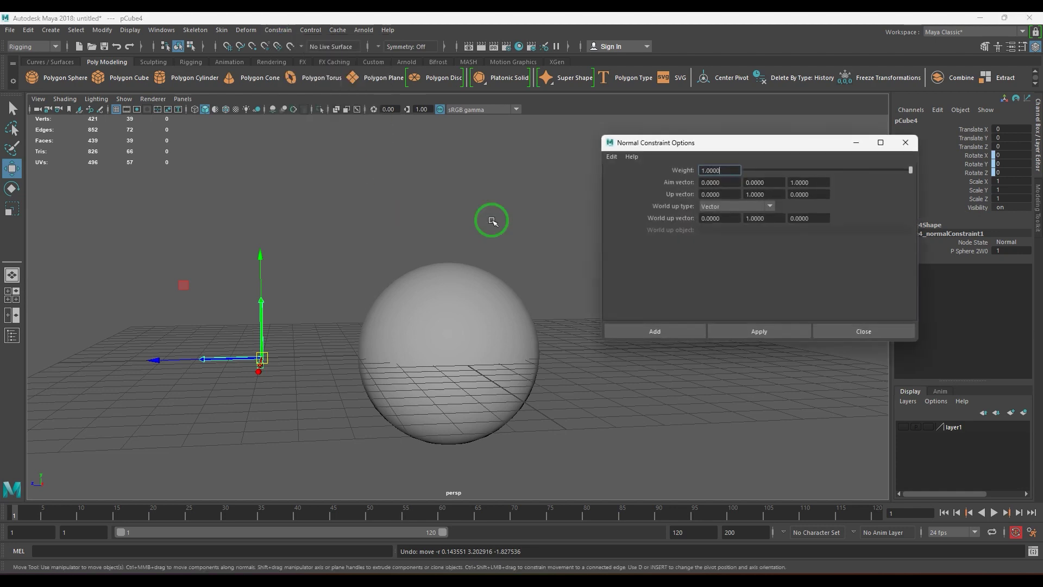
{"action": "left_click", "coordinate": [772, 207]}
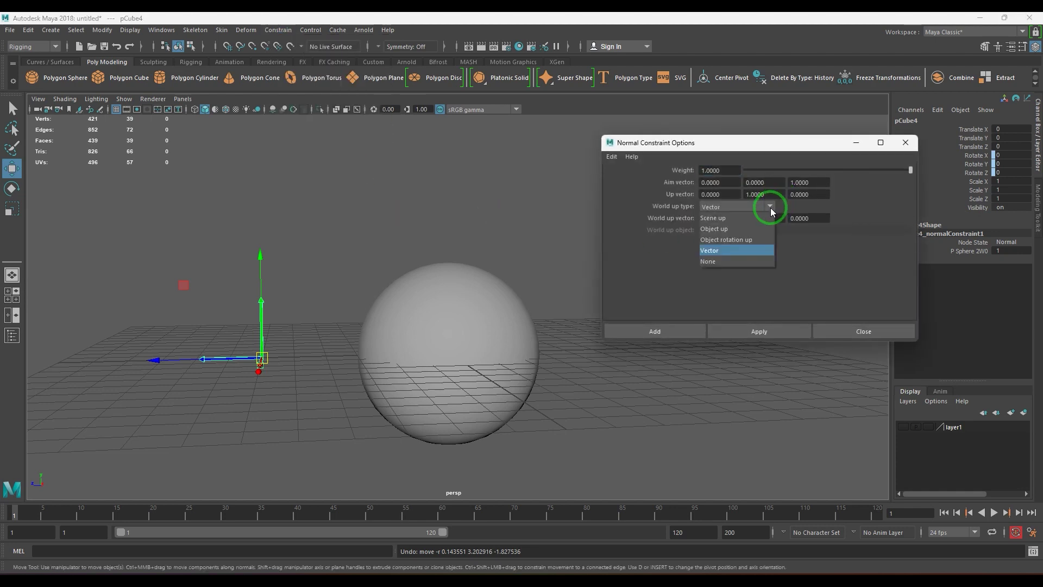
{"action": "left_click", "coordinate": [770, 207]}
{"action": "left_click_drag", "start_coordinate": [795, 148], "coordinate": [877, 114]}
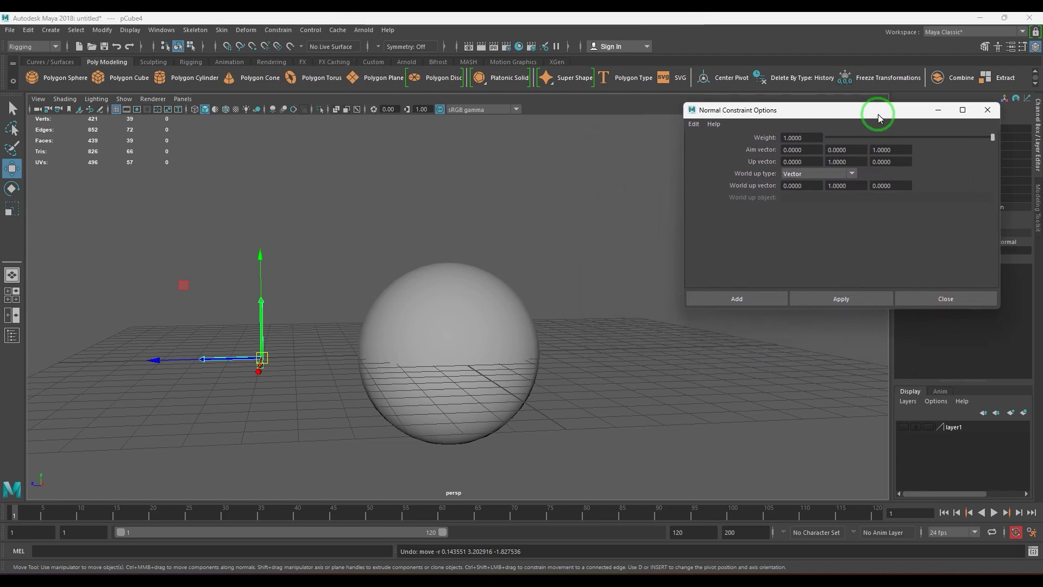
Move the axis arrows up beside the sphere and delete the normal constraint under pCube4
{"action": "left_click_drag", "start_coordinate": [467, 332], "coordinate": [470, 349], "text": "alt"}
{"action": "left_click_drag", "start_coordinate": [254, 362], "coordinate": [294, 299]}
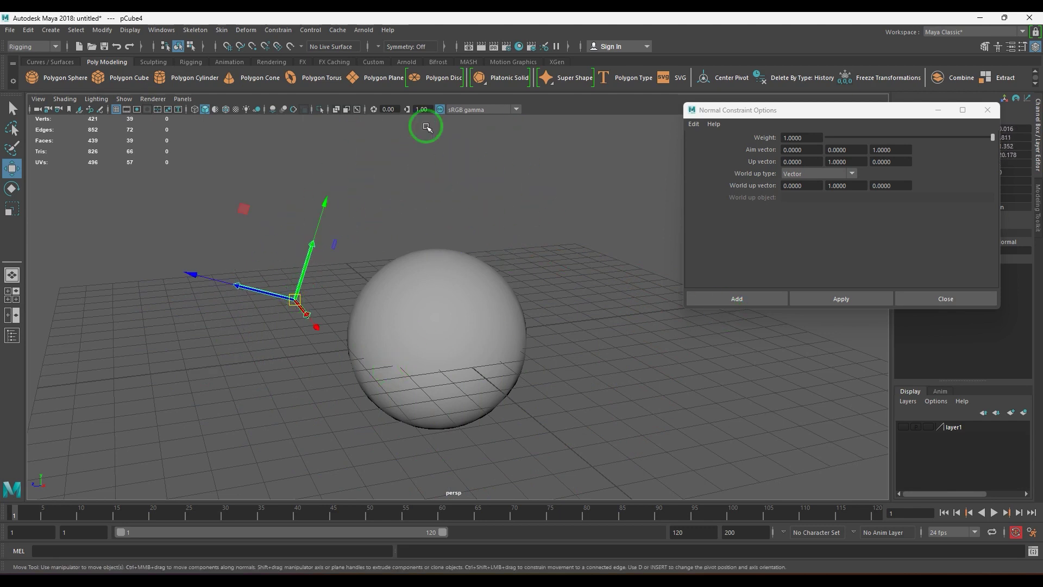
{"action": "left_click", "coordinate": [161, 30]}
{"action": "left_click", "coordinate": [177, 147]}
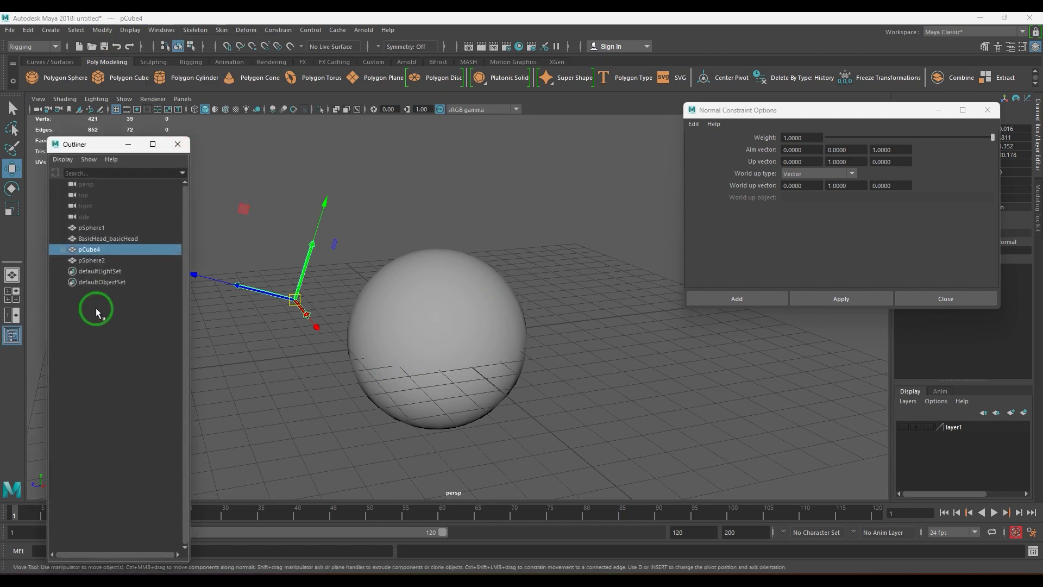
{"action": "left_click", "coordinate": [63, 250]}
{"action": "left_click", "coordinate": [101, 261]}
{"action": "key", "text": "Delete"}
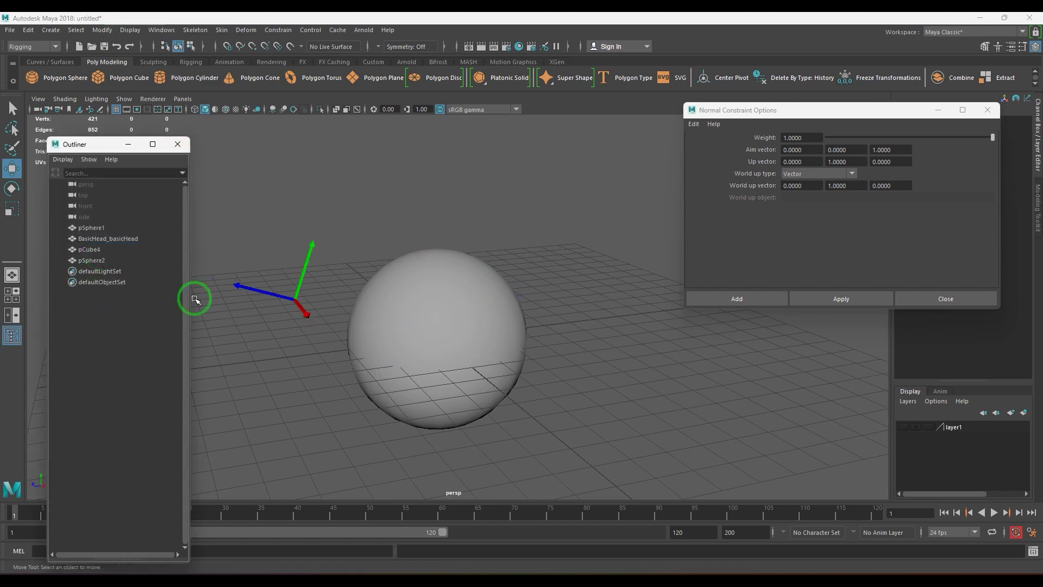
Reset the axis arrows' Translate X, Y, Z and Rotate X to 0
{"action": "left_click", "coordinate": [297, 300]}
{"action": "left_click_drag", "start_coordinate": [807, 109], "coordinate": [760, 234]}
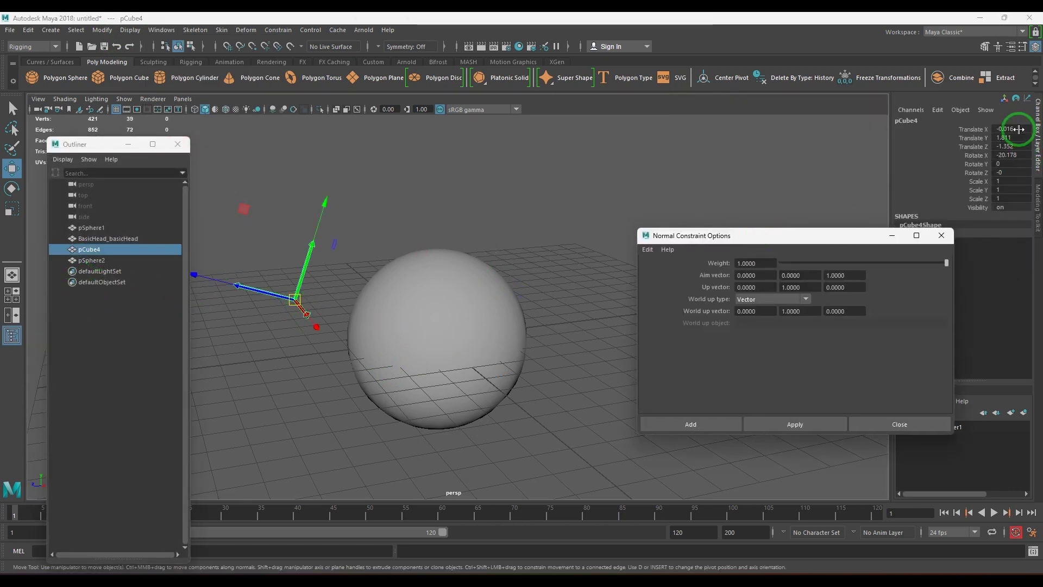
{"action": "left_click_drag", "start_coordinate": [1018, 128], "coordinate": [1005, 147]}
{"action": "type", "text": "0"}
{"action": "key", "text": "Return"}
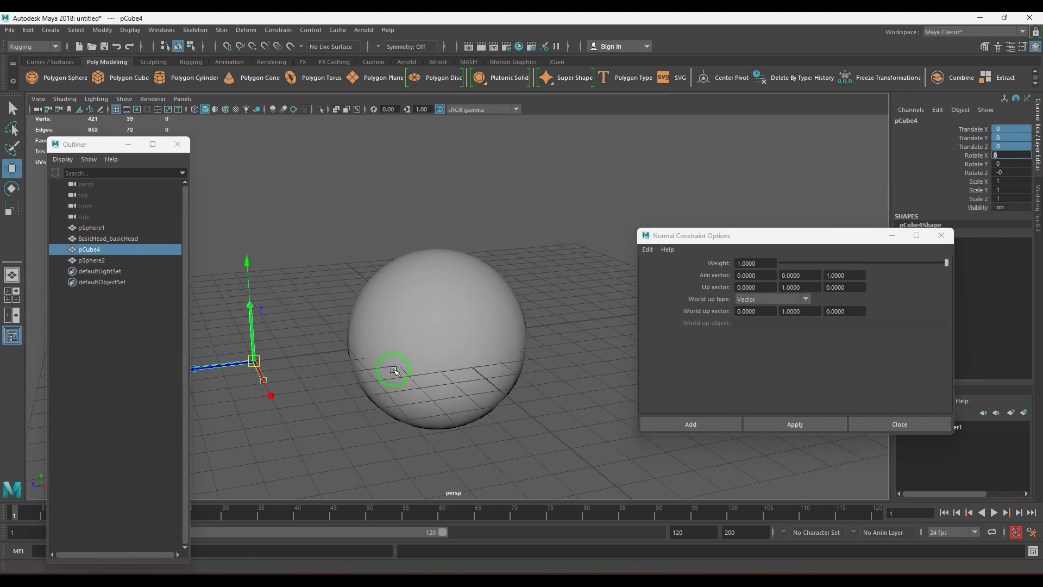
Select the sphere and the axis arrows and set the Normal constraint's World up type to Scene up
{"action": "middle_click_drag", "start_coordinate": [393, 370], "coordinate": [477, 321], "text": "alt"}
{"action": "left_click", "coordinate": [500, 248]}
{"action": "left_click_drag", "start_coordinate": [273, 297], "coordinate": [323, 341], "text": "shift"}
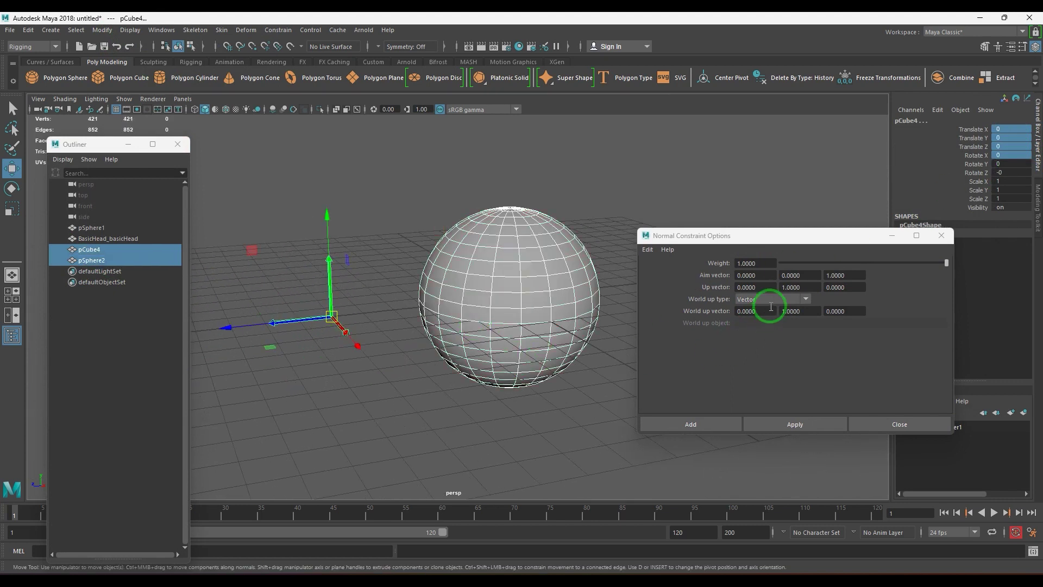
{"action": "left_click", "coordinate": [771, 300]}
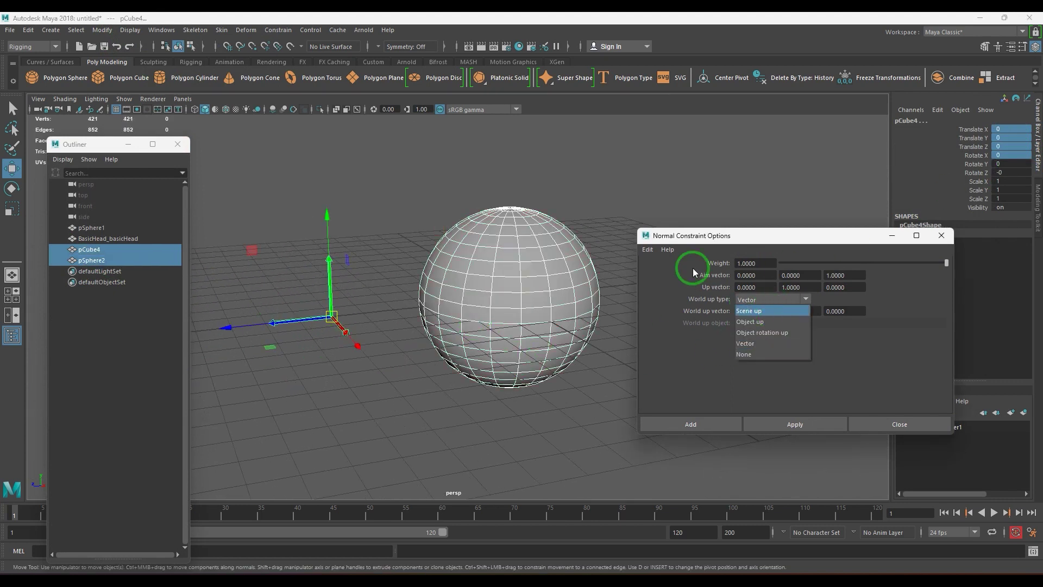
{"action": "left_click", "coordinate": [774, 310]}
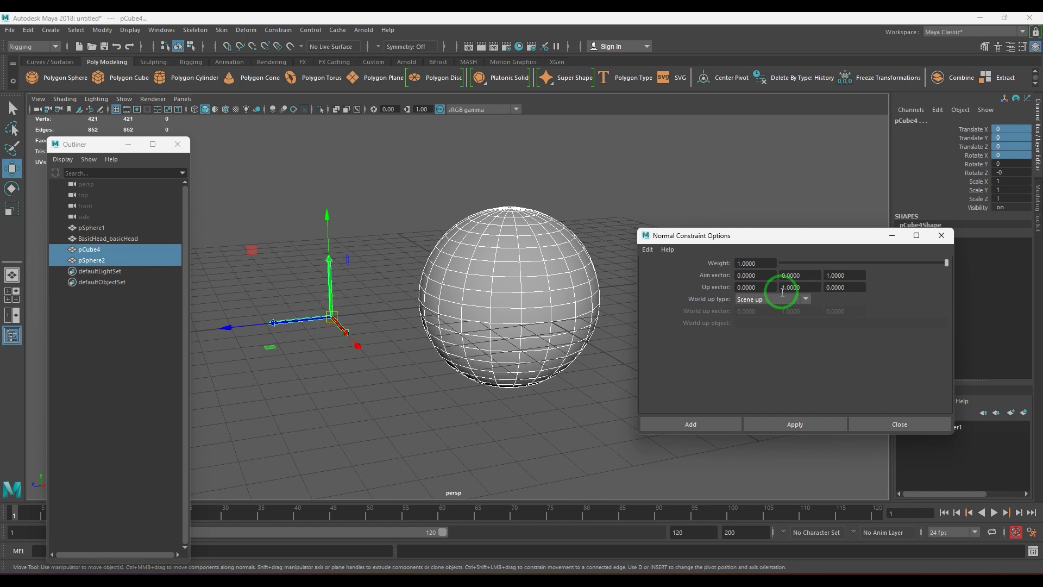
{"action": "left_click", "coordinate": [788, 299]}
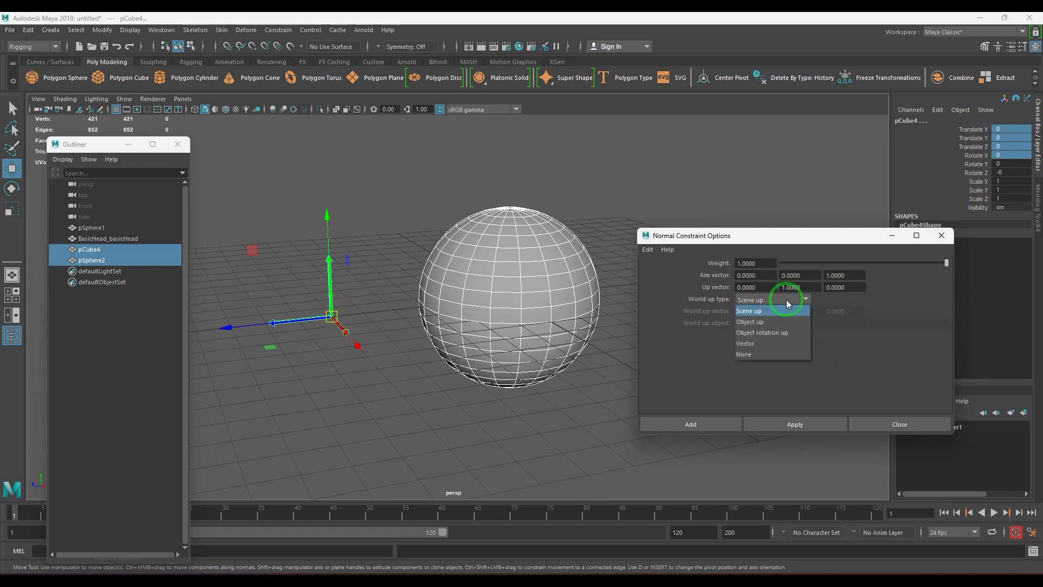
{"action": "left_click", "coordinate": [761, 312]}
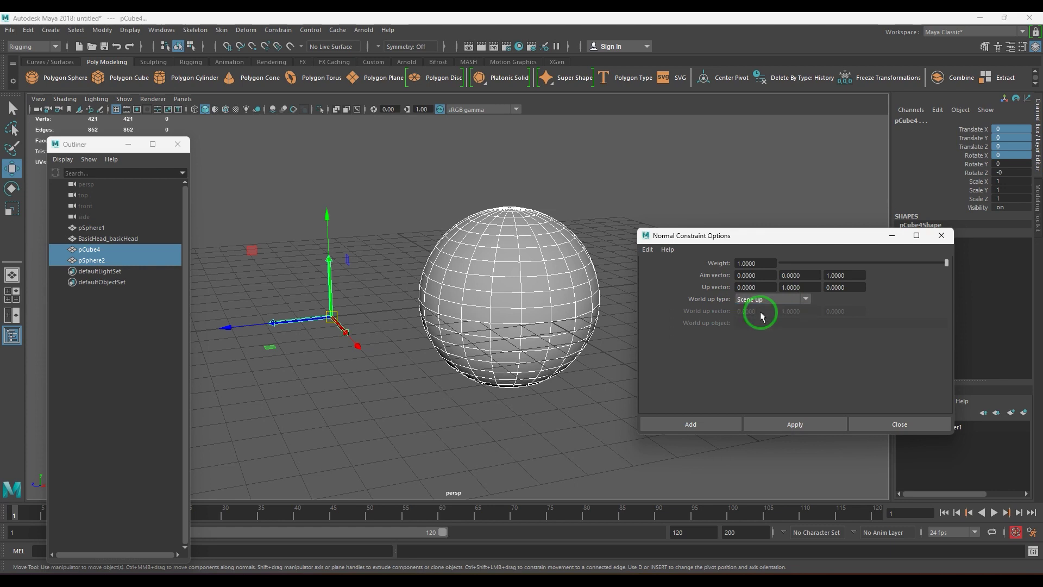
Switch the world up axis in the general preferences to Z and back to Y, and save the preferences
{"action": "left_click", "coordinate": [535, 436]}
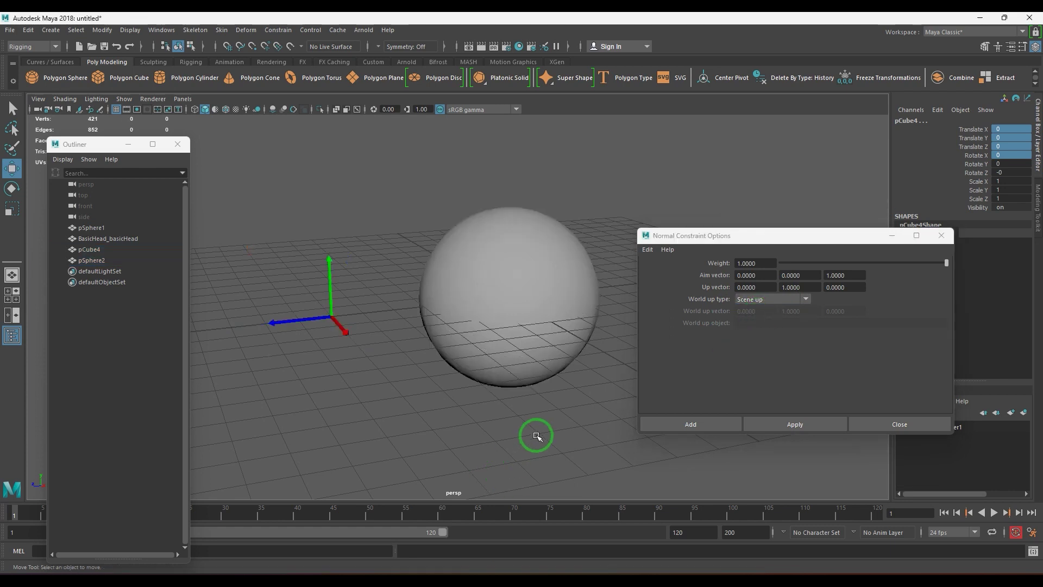
{"action": "left_click", "coordinate": [1033, 536]}
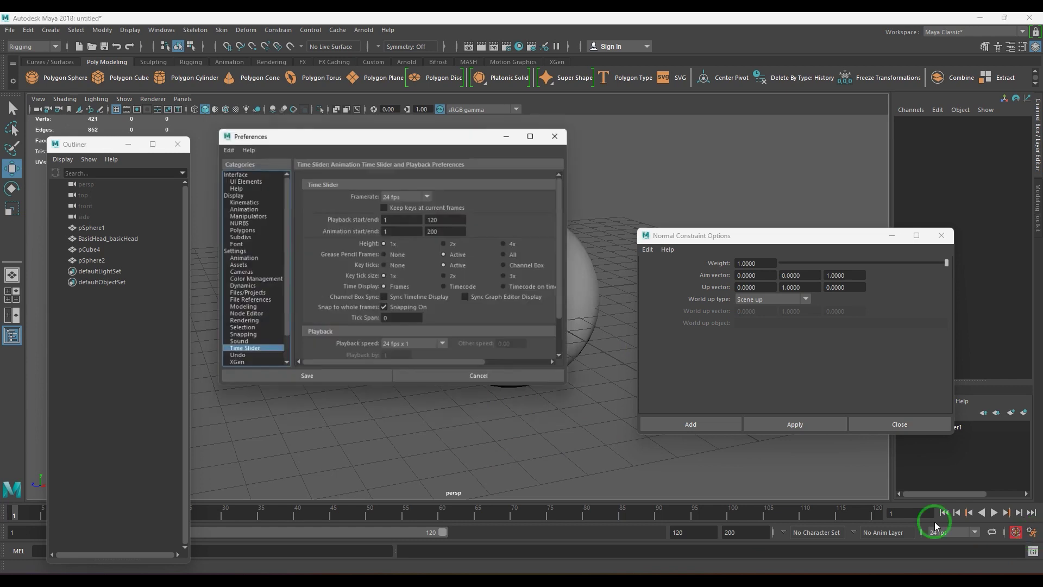
{"action": "left_click", "coordinate": [248, 252]}
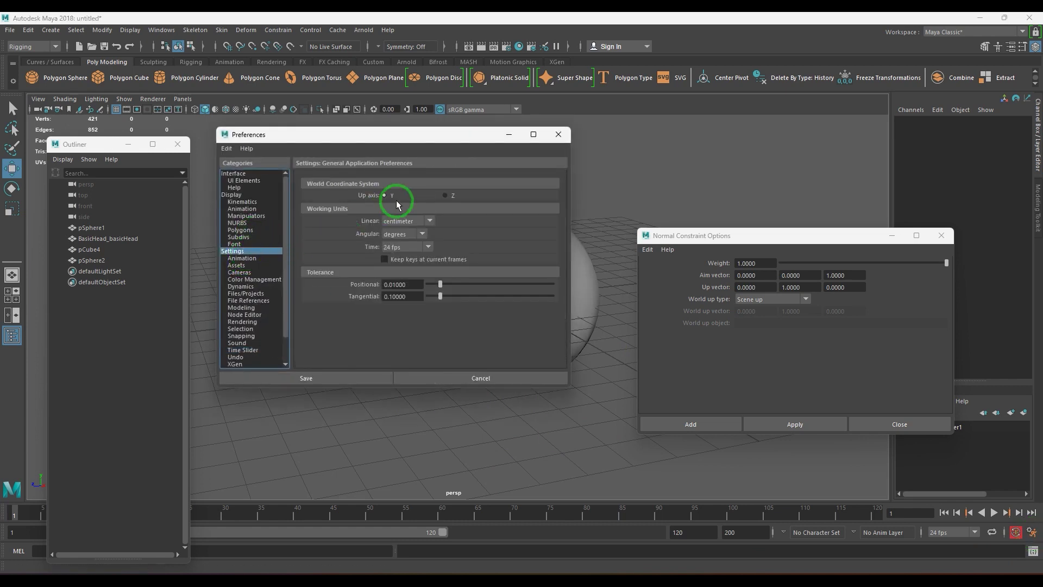
{"action": "left_click_drag", "start_coordinate": [434, 135], "coordinate": [503, 328]}
{"action": "left_click", "coordinate": [513, 388]}
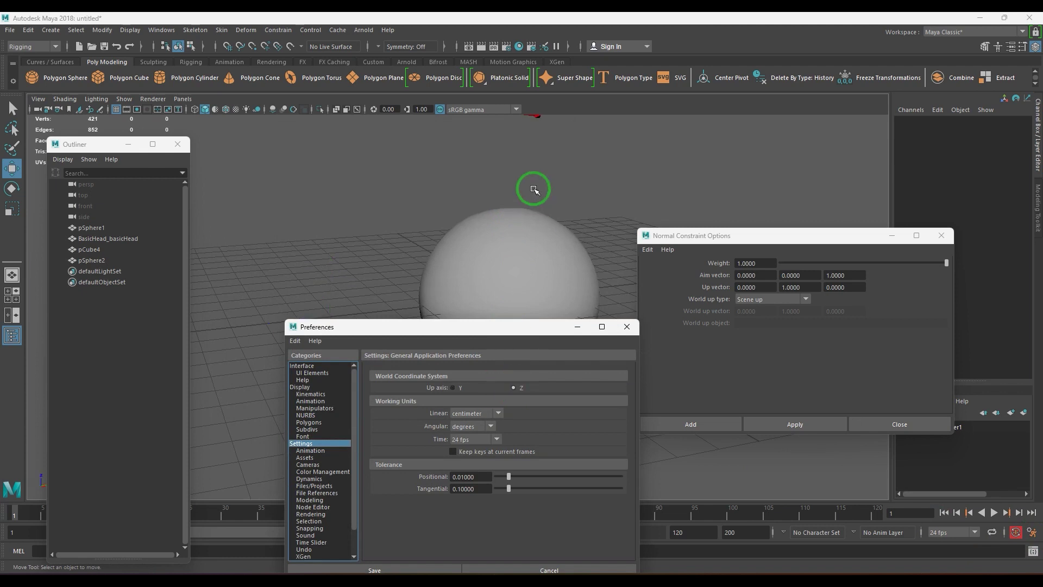
{"action": "left_click", "coordinate": [454, 387]}
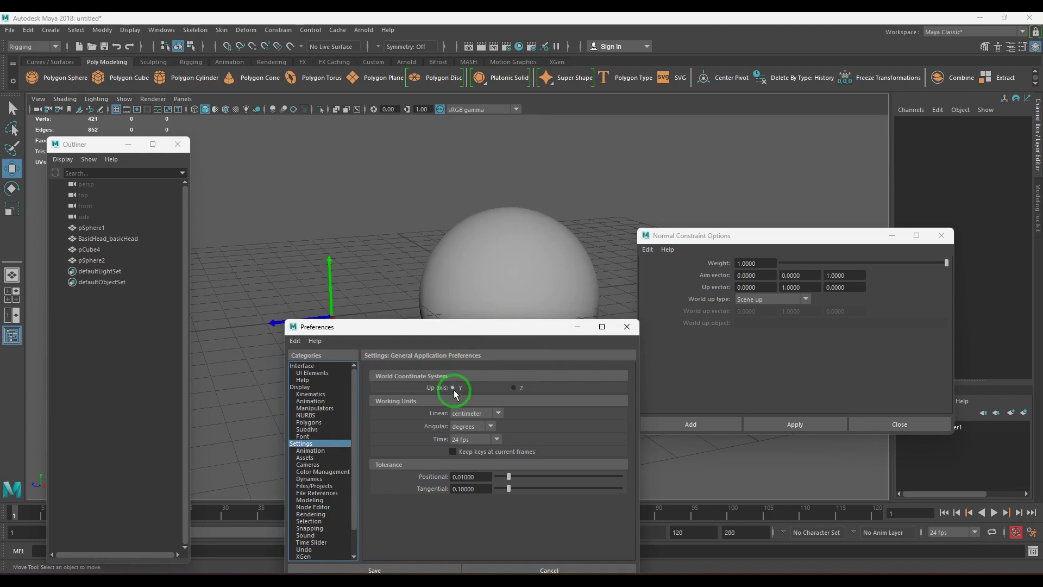
{"action": "left_click_drag", "start_coordinate": [494, 329], "coordinate": [586, 157]}
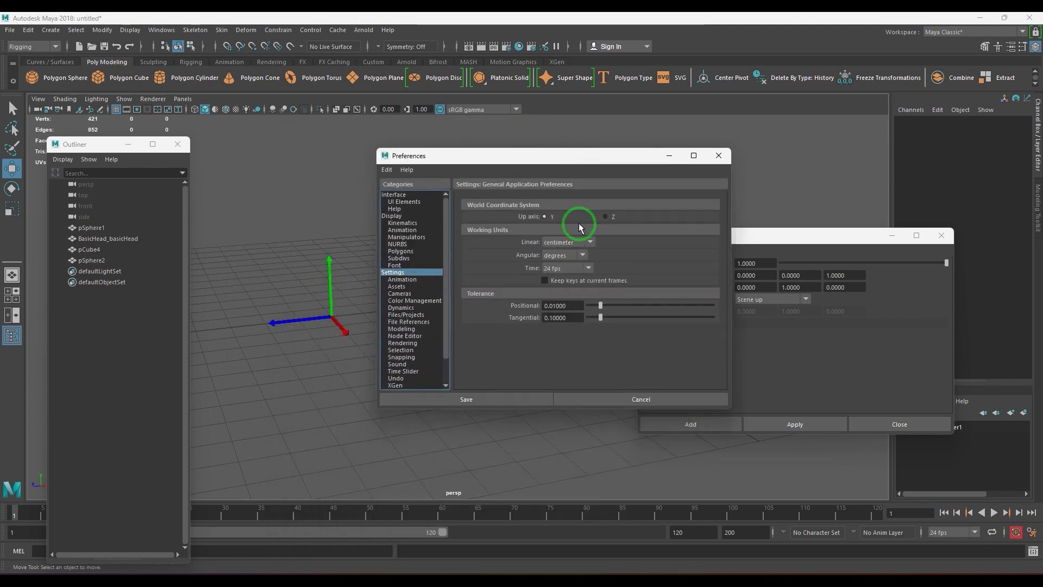
{"action": "left_click", "coordinate": [500, 399]}
Constrain the axis arrows to the sphere's normals with World up type Scene up
{"action": "left_click_drag", "start_coordinate": [297, 288], "coordinate": [349, 339]}
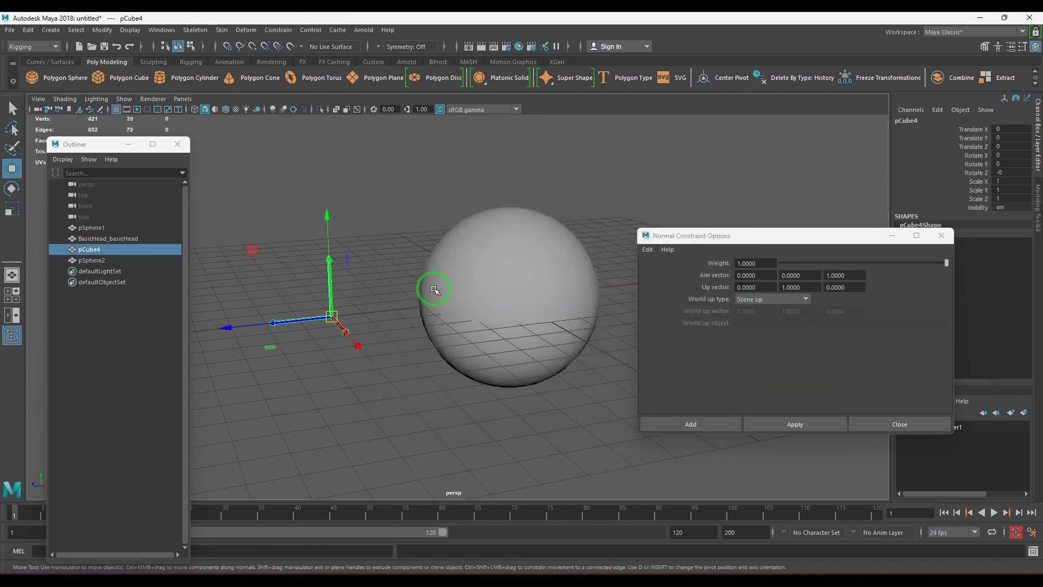
{"action": "left_click_drag", "start_coordinate": [489, 201], "coordinate": [402, 318]}
{"action": "left_click_drag", "start_coordinate": [292, 266], "coordinate": [352, 348], "text": "shift"}
{"action": "left_click", "coordinate": [278, 30]}
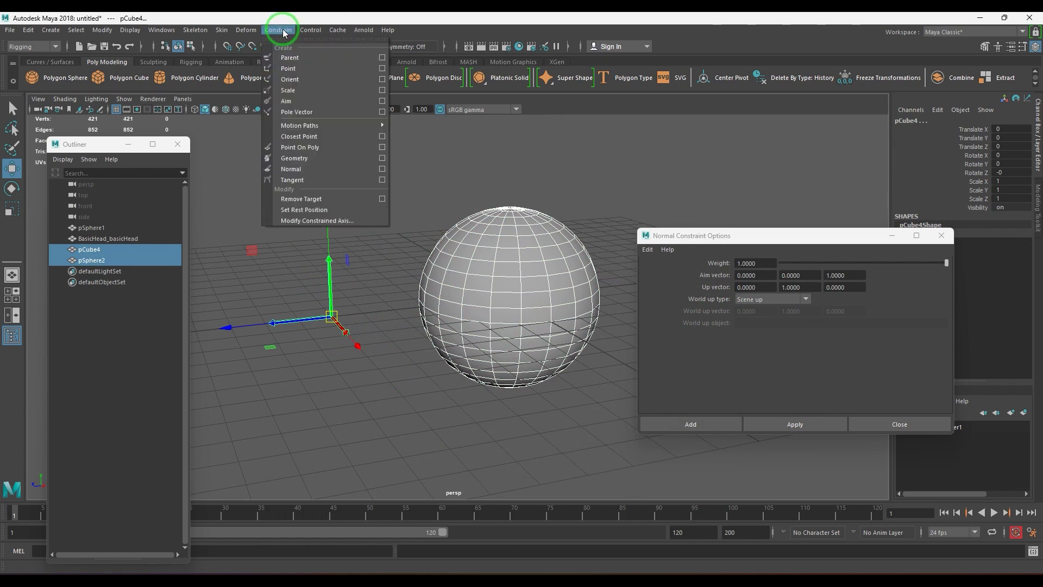
{"action": "left_click", "coordinate": [381, 169]}
{"action": "left_click", "coordinate": [717, 424]}
Test the Scene up constraint by moving the axis arrows over the sphere, and undo those moves
{"action": "left_click", "coordinate": [330, 319]}
{"action": "left_click_drag", "start_coordinate": [338, 326], "coordinate": [499, 147]}
{"action": "scroll", "coordinate": [517, 199], "scroll_direction": "down", "scroll_amount": 3}
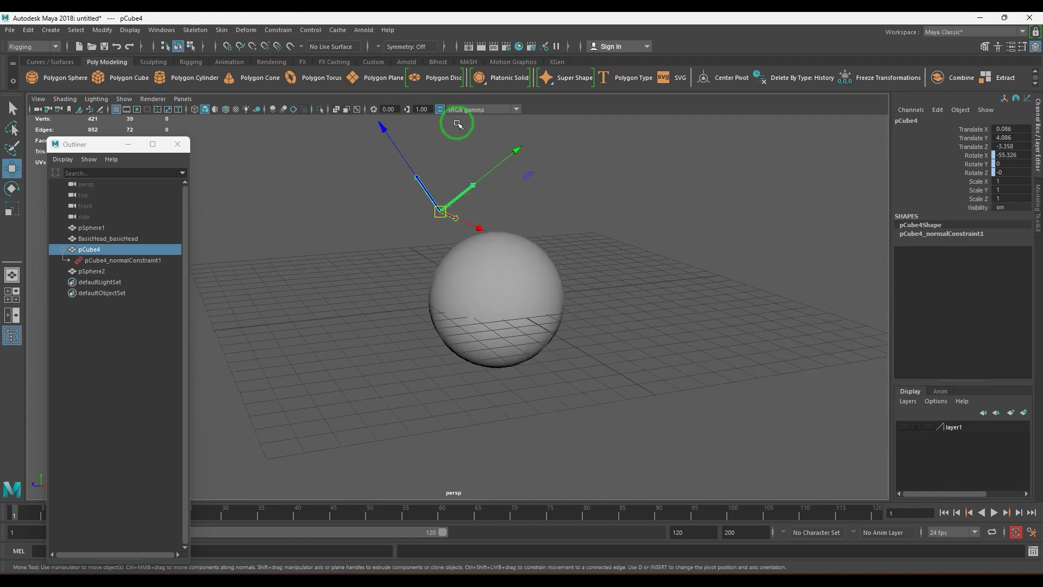
{"action": "left_click_drag", "start_coordinate": [440, 210], "coordinate": [555, 252]}
{"action": "key", "text": "ctrl+z"}
{"action": "key", "text": "ctrl+z"}
{"action": "key", "text": "ctrl+z"}
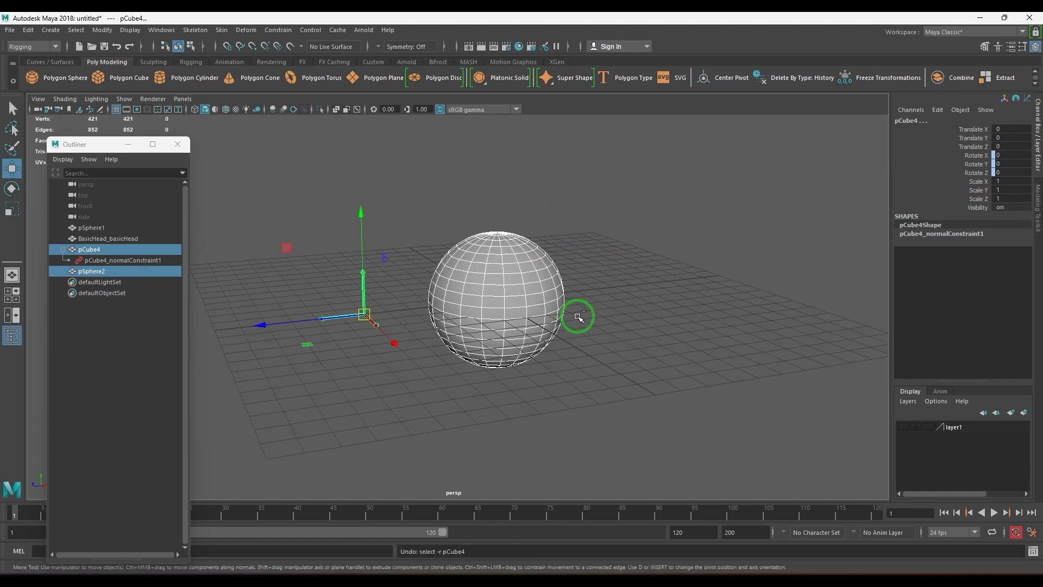
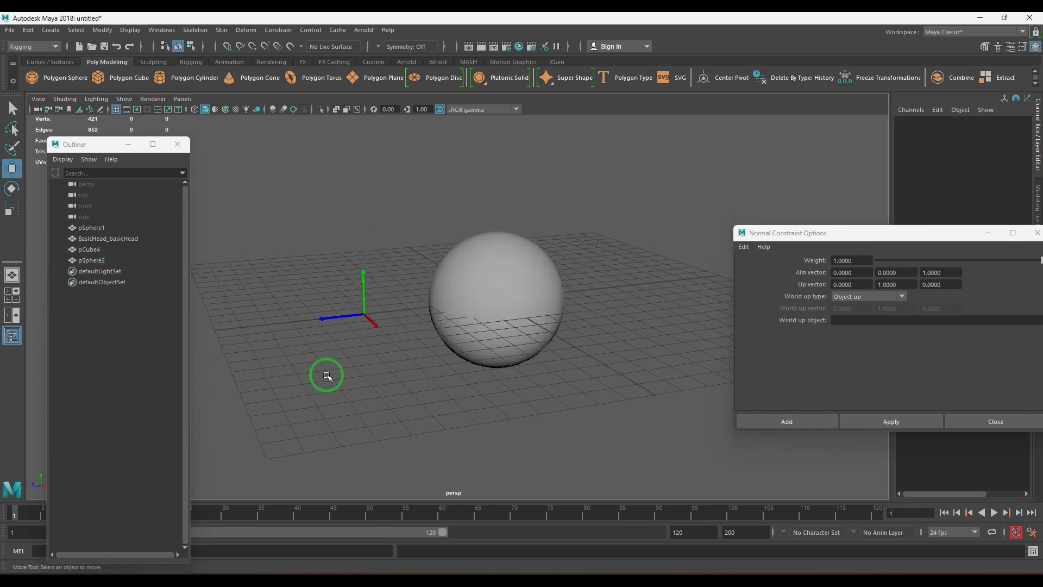
Create a duplicate of the axis arrows named object_Up on the sphere's opposite side, at Translate Z -14
{"action": "key", "text": "ctrl+d"}
{"action": "left_click_drag", "start_coordinate": [349, 329], "coordinate": [701, 279]}
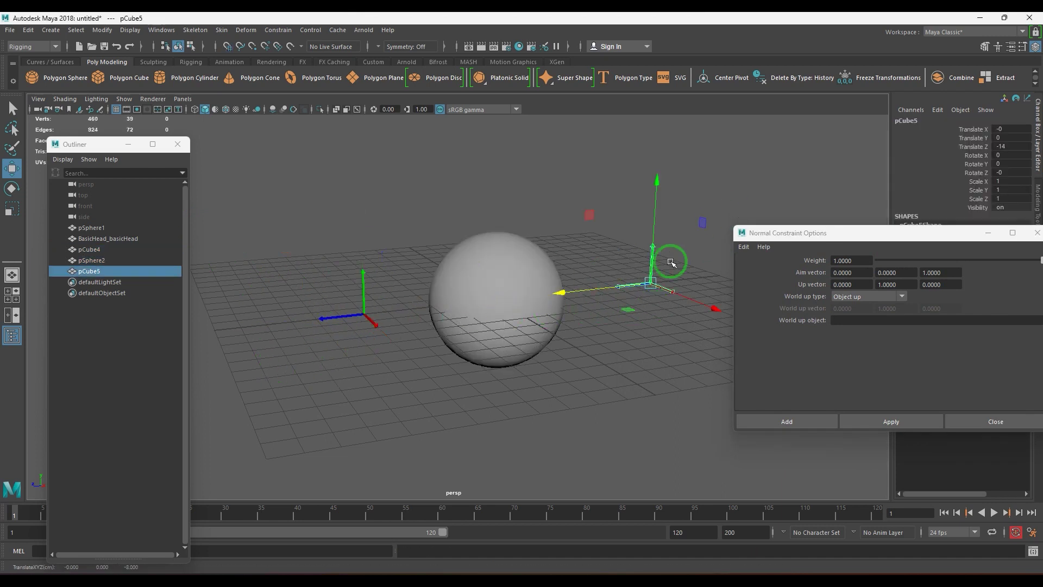
{"action": "left_click", "coordinate": [915, 119]}
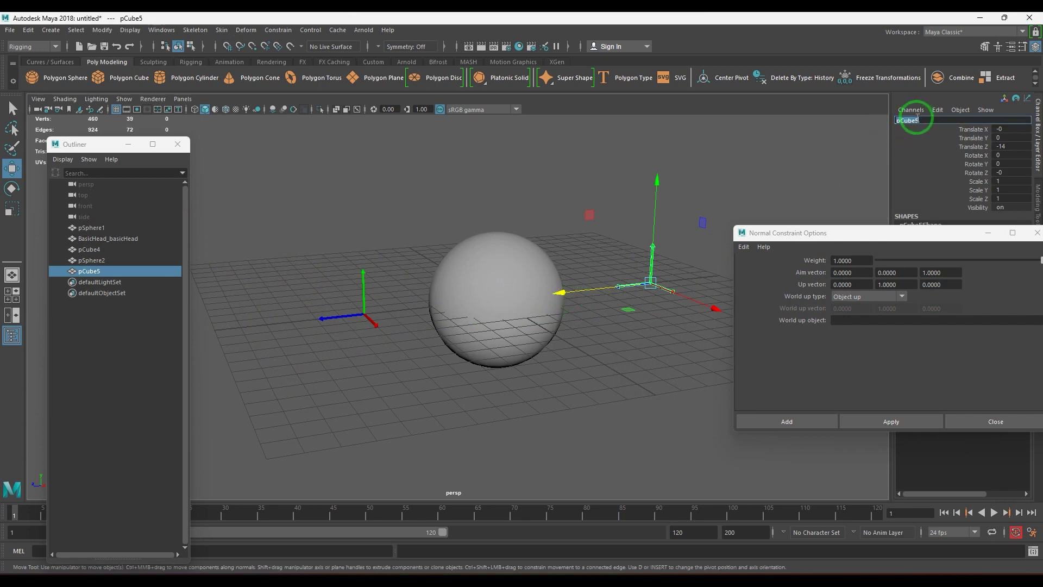
{"action": "type", "text": "object_Up"}
{"action": "key", "text": "Return"}
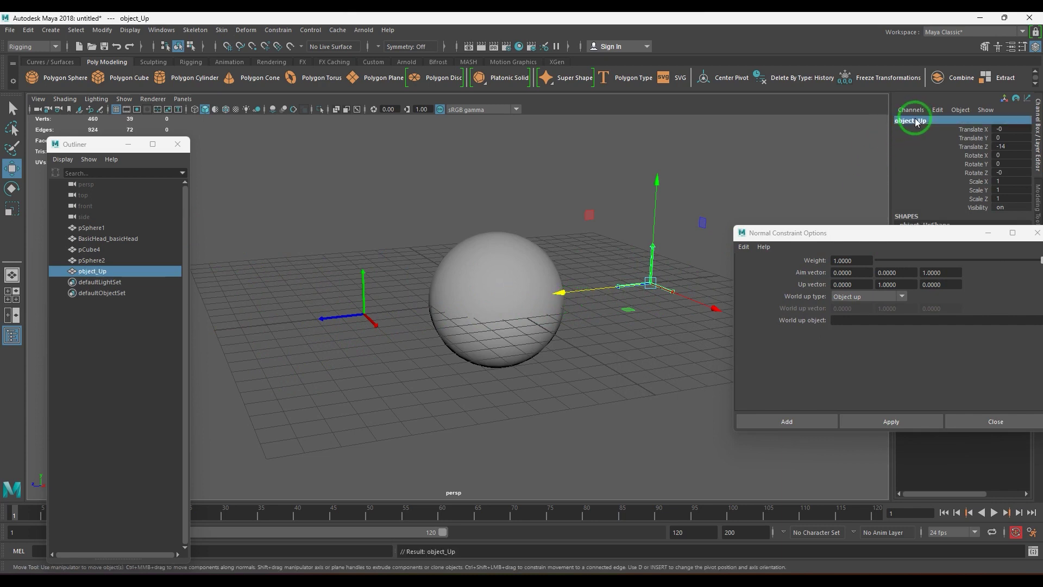
Freeze the transformations of object_Up and clear the selection
{"action": "left_click", "coordinate": [103, 30]}
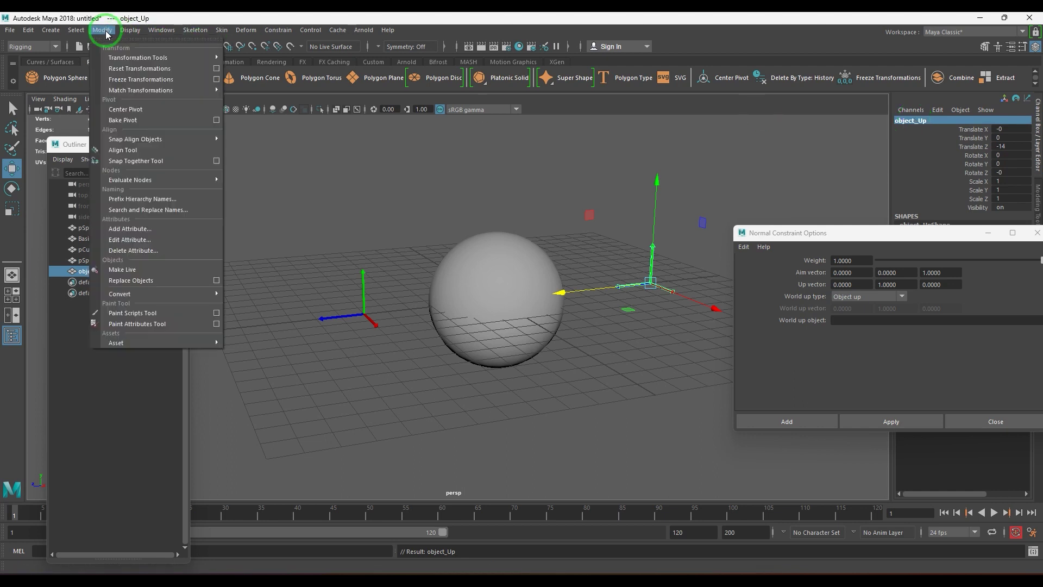
{"action": "left_click", "coordinate": [168, 79]}
{"action": "left_click", "coordinate": [458, 380]}
{"action": "left_click", "coordinate": [321, 259]}
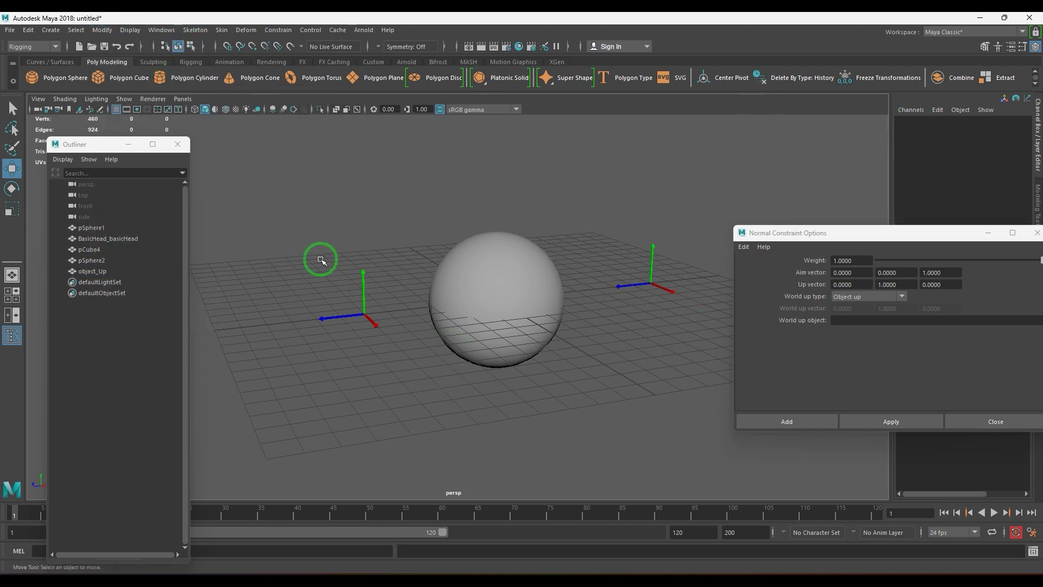
Select object_Up and open its name for editing with the full text highlighted
{"action": "left_click", "coordinate": [467, 250]}
{"action": "left_click_drag", "start_coordinate": [319, 252], "coordinate": [400, 337], "text": "shift"}
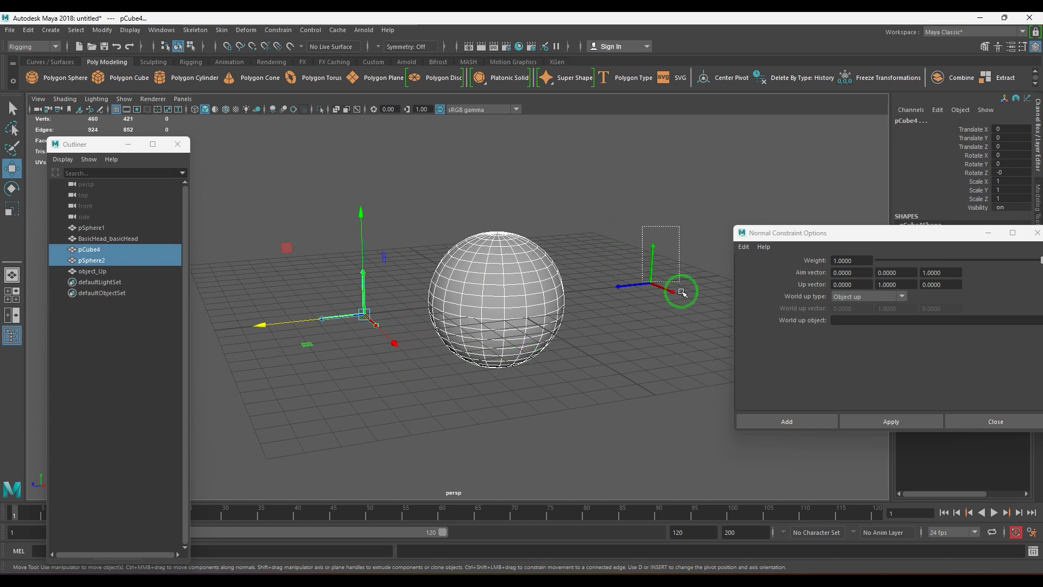
{"action": "left_click", "coordinate": [672, 265]}
{"action": "double_click", "coordinate": [912, 120]}
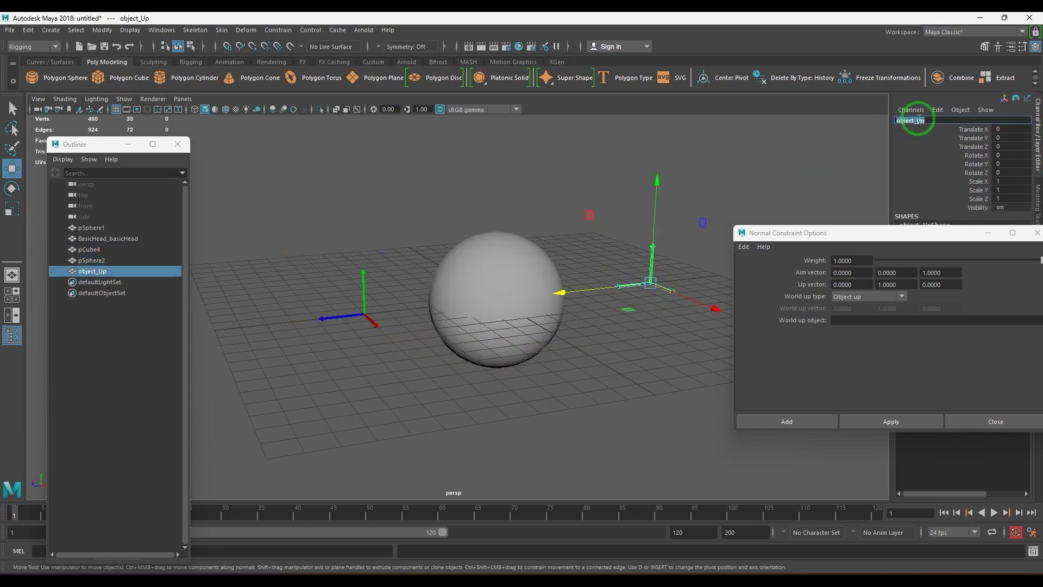
Select the sphere as the target and add the original axis arrows to the selection
{"action": "left_click", "coordinate": [571, 384]}
{"action": "left_click", "coordinate": [491, 332]}
{"action": "left_click_drag", "start_coordinate": [294, 244], "coordinate": [386, 316], "text": "shift"}
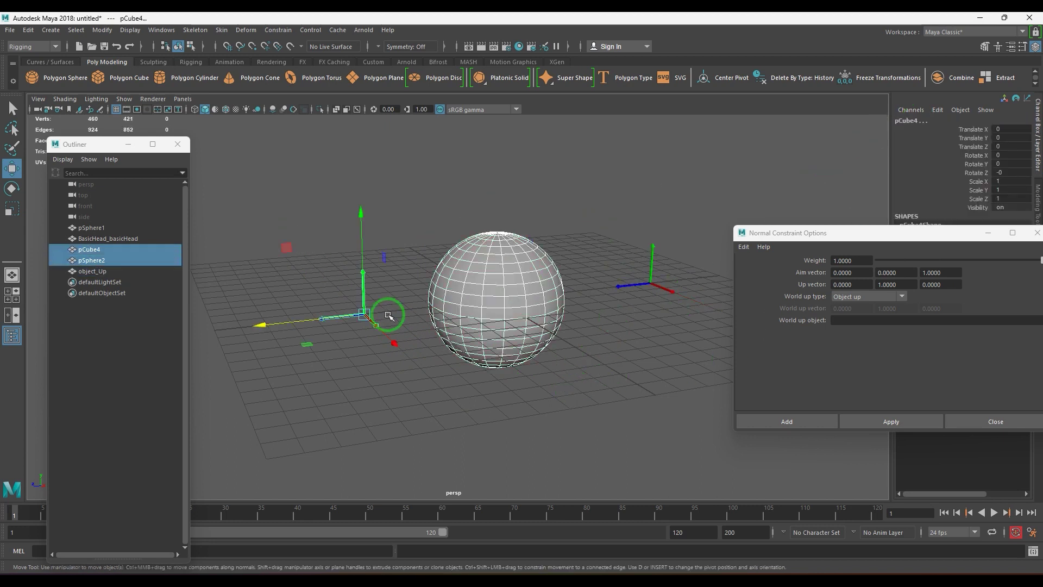
Set object_Up as the World up object and add the Normal constraint with World up type Object up
{"action": "left_click", "coordinate": [860, 320]}
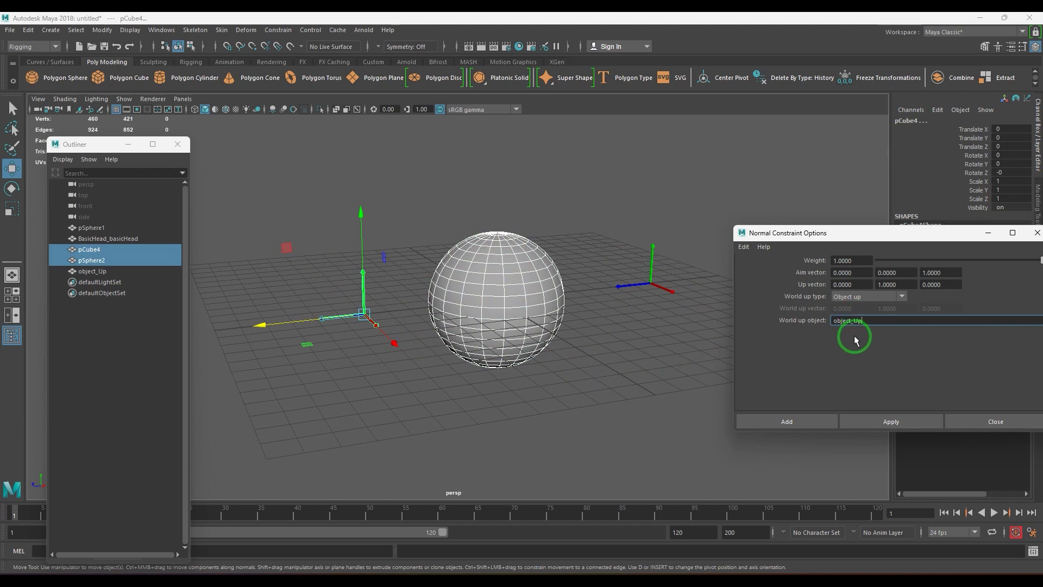
{"action": "left_click", "coordinate": [847, 321]}
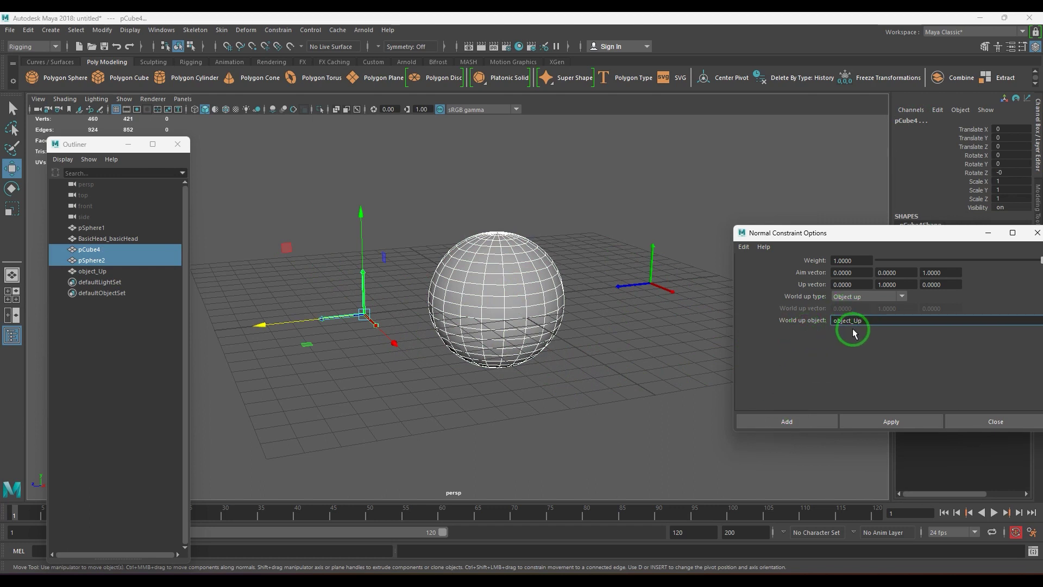
{"action": "left_click", "coordinate": [782, 421]}
Move the constrained axis arrows above the sphere, to about Y 5.8 and Z -4.7
{"action": "left_click", "coordinate": [344, 364]}
{"action": "left_click_drag", "start_coordinate": [340, 309], "coordinate": [467, 168]}
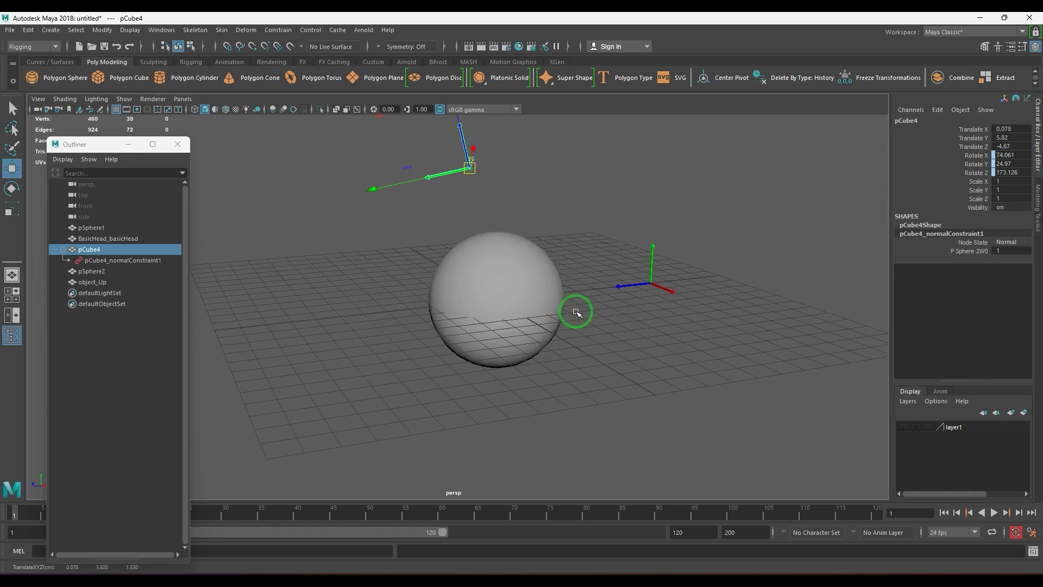
Move object_Up around above the grid to about X 14.5, Y 7.5, Z 5.9 to test its effect on the constrained arrows
{"action": "middle_click_drag", "start_coordinate": [637, 333], "coordinate": [640, 398], "text": "alt"}
{"action": "left_click", "coordinate": [655, 348]}
{"action": "left_click_drag", "start_coordinate": [673, 364], "coordinate": [686, 136]}
{"action": "left_click", "coordinate": [643, 187]}
{"action": "left_click_drag", "start_coordinate": [611, 186], "coordinate": [597, 215]}
{"action": "left_click_drag", "start_coordinate": [597, 231], "coordinate": [645, 275], "text": "alt"}
{"action": "left_click_drag", "start_coordinate": [493, 235], "coordinate": [787, 274]}
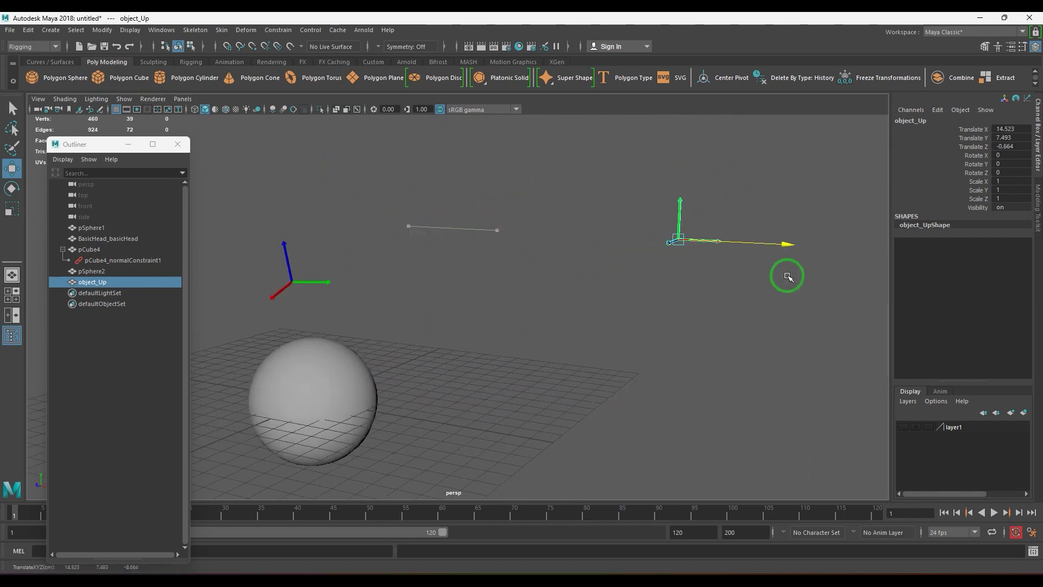
{"action": "left_click_drag", "start_coordinate": [701, 285], "coordinate": [606, 359], "text": "alt"}
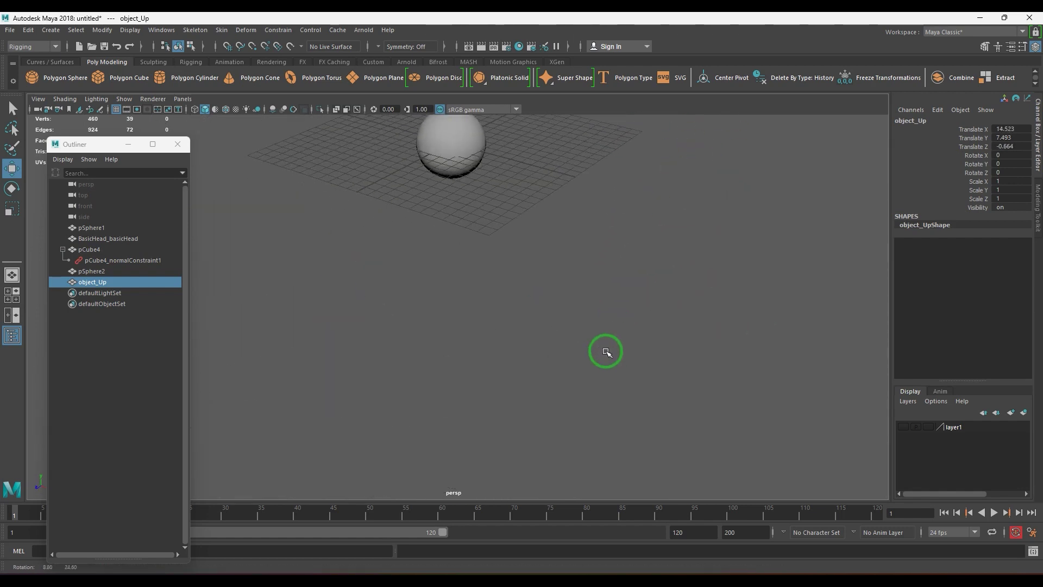
{"action": "middle_click_drag", "start_coordinate": [628, 304], "coordinate": [585, 476], "text": "alt"}
{"action": "left_click_drag", "start_coordinate": [568, 299], "coordinate": [552, 368]}
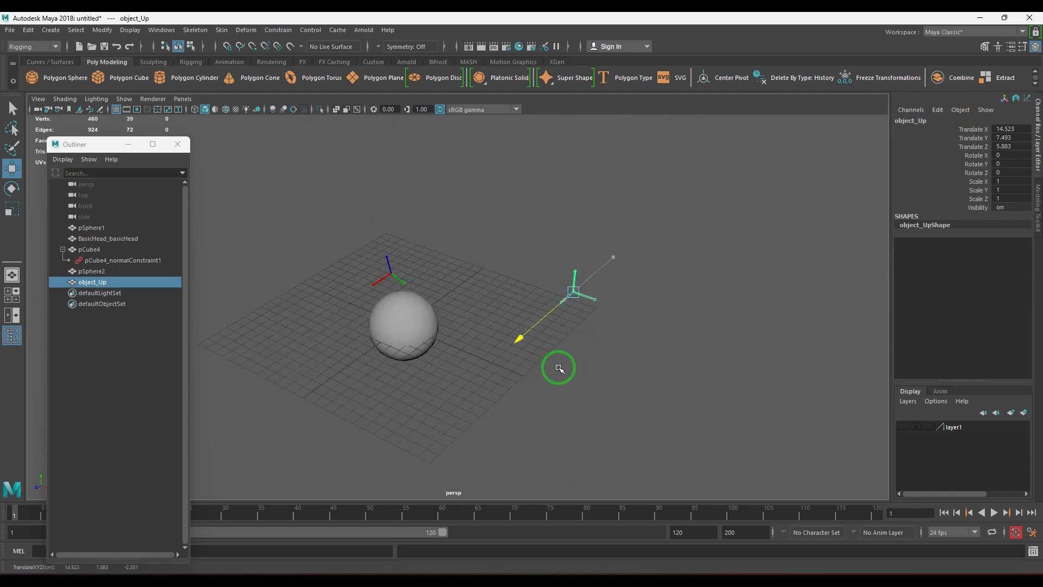
Move the constrained arrows to about 4.4, 2.4, -5.1 and object_Up to about 14.7, 7.3, 2.9
{"action": "left_click", "coordinate": [409, 286]}
{"action": "left_click_drag", "start_coordinate": [408, 289], "coordinate": [436, 327]}
{"action": "left_click_drag", "start_coordinate": [620, 360], "coordinate": [489, 391], "text": "alt"}
{"action": "left_click", "coordinate": [642, 390]}
{"action": "mouse_move", "coordinate": [642, 393]}
{"action": "left_mouse_down"}
{"action": "mouse_move", "coordinate": [640, 331]}
{"action": "mouse_move", "coordinate": [627, 433]}
{"action": "mouse_move", "coordinate": [643, 376]}
{"action": "left_mouse_up"}
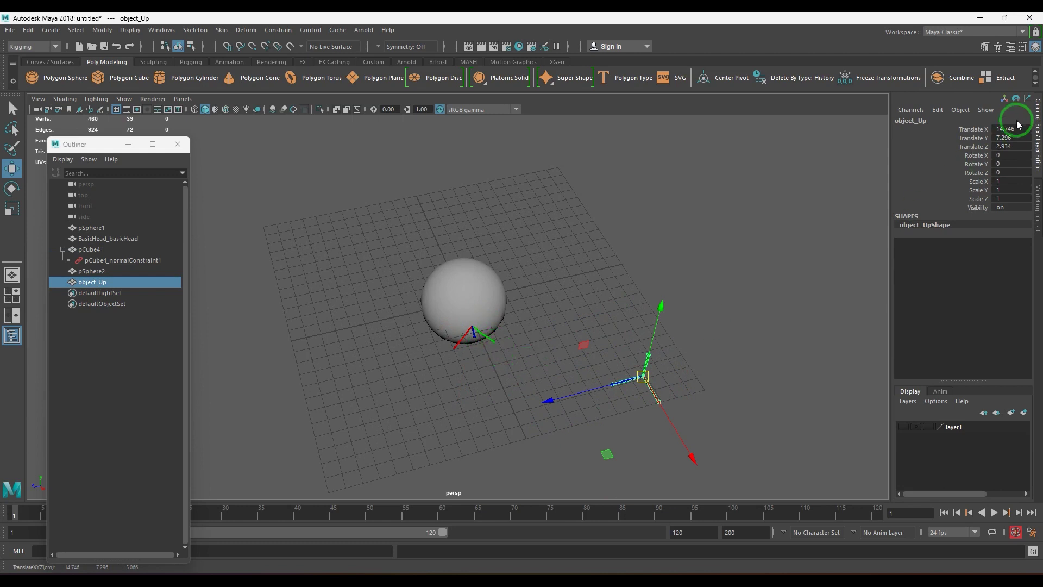
Reset object_Up's X, Y and Z translation to 0 and delete the Normal constraint from the original axis arrows
{"action": "left_click_drag", "start_coordinate": [1015, 131], "coordinate": [1011, 147]}
{"action": "type", "text": "0"}
{"action": "key", "text": "Return"}
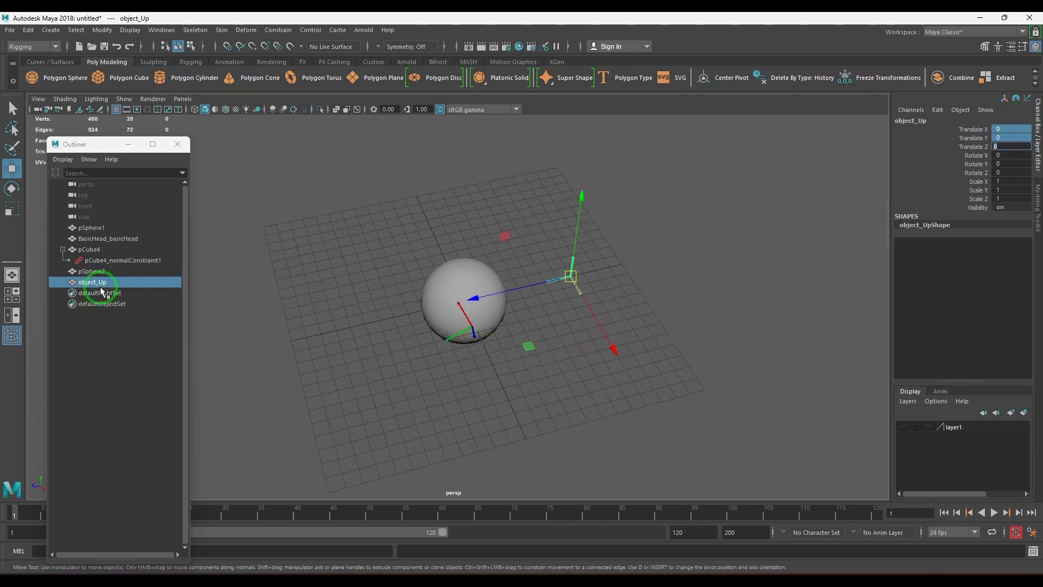
{"action": "left_click", "coordinate": [116, 261]}
{"action": "key", "text": "Delete"}
Reset all translation and rotation values of the original axis arrows to 0
{"action": "left_click", "coordinate": [472, 342]}
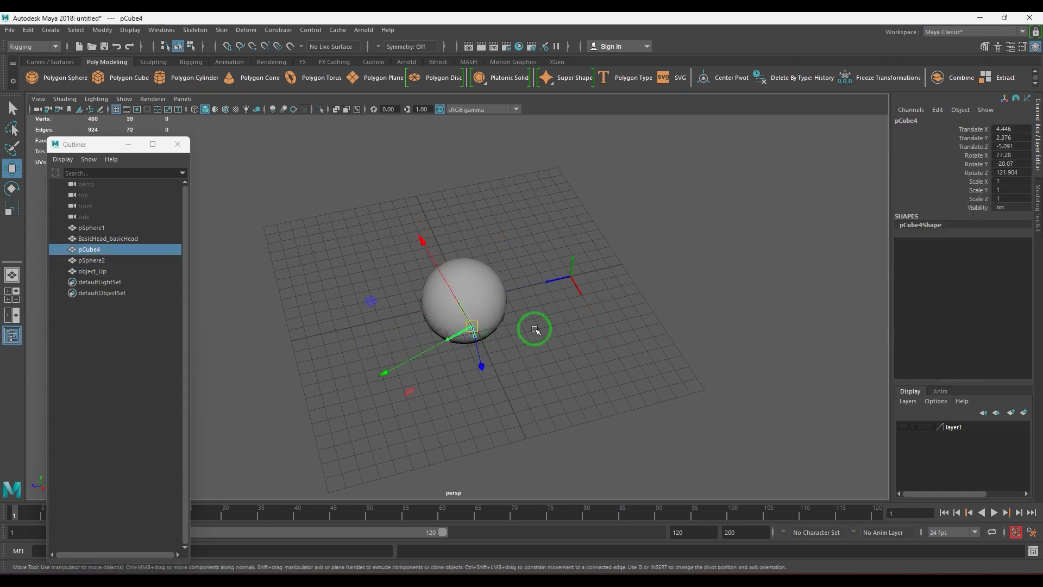
{"action": "left_click_drag", "start_coordinate": [1010, 131], "coordinate": [1010, 173]}
{"action": "type", "text": "0"}
{"action": "key", "text": "Return"}
Constrain the original axis arrows to the sphere with a Normal constraint using Object rotation up and object_Up as the World up object
{"action": "left_click", "coordinate": [455, 326]}
{"action": "left_click", "coordinate": [374, 338], "text": "shift"}
{"action": "left_click", "coordinate": [278, 30]}
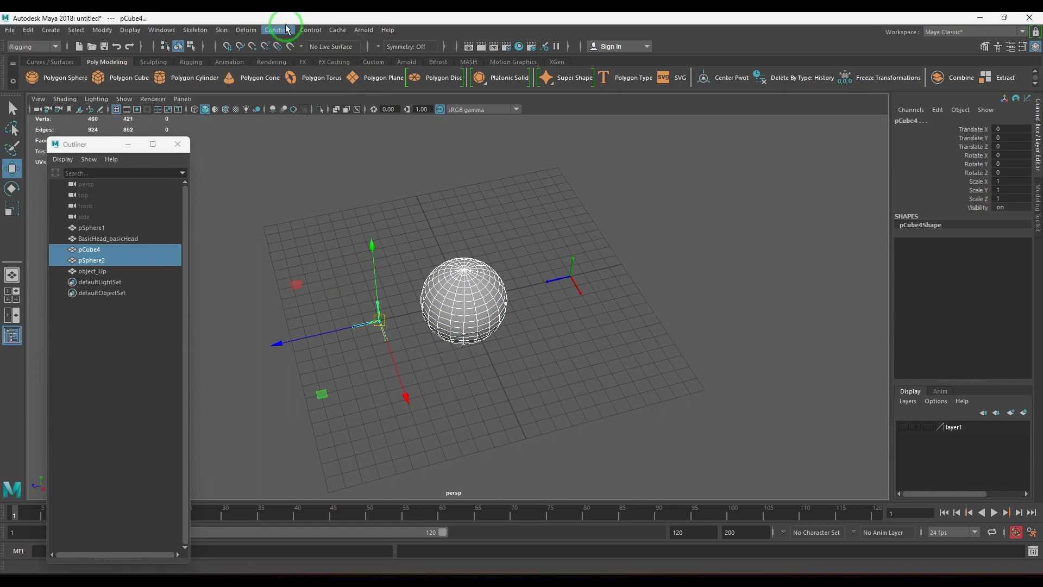
{"action": "left_click", "coordinate": [381, 168]}
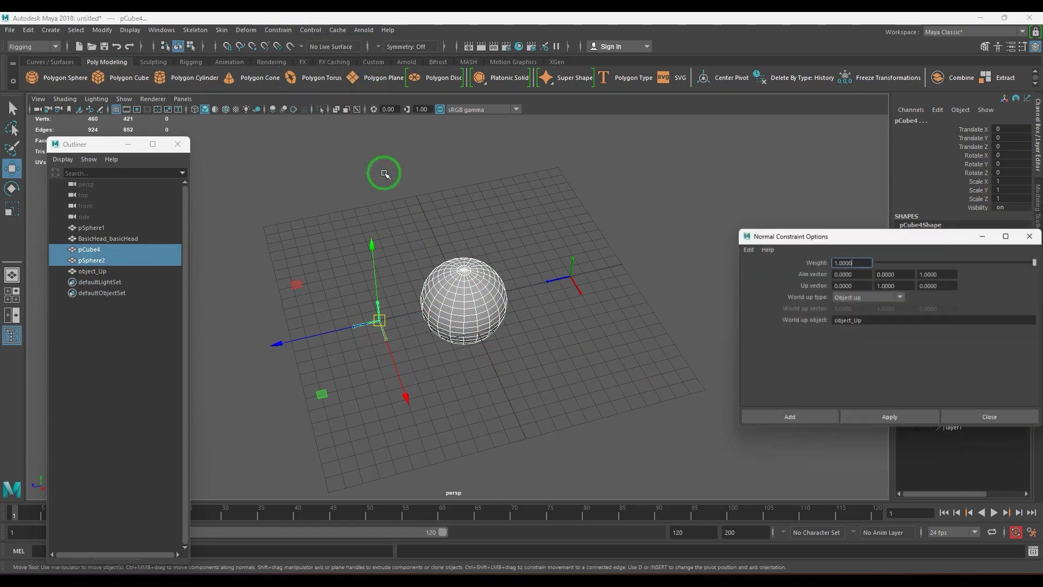
{"action": "left_click", "coordinate": [880, 305]}
{"action": "left_click", "coordinate": [874, 330]}
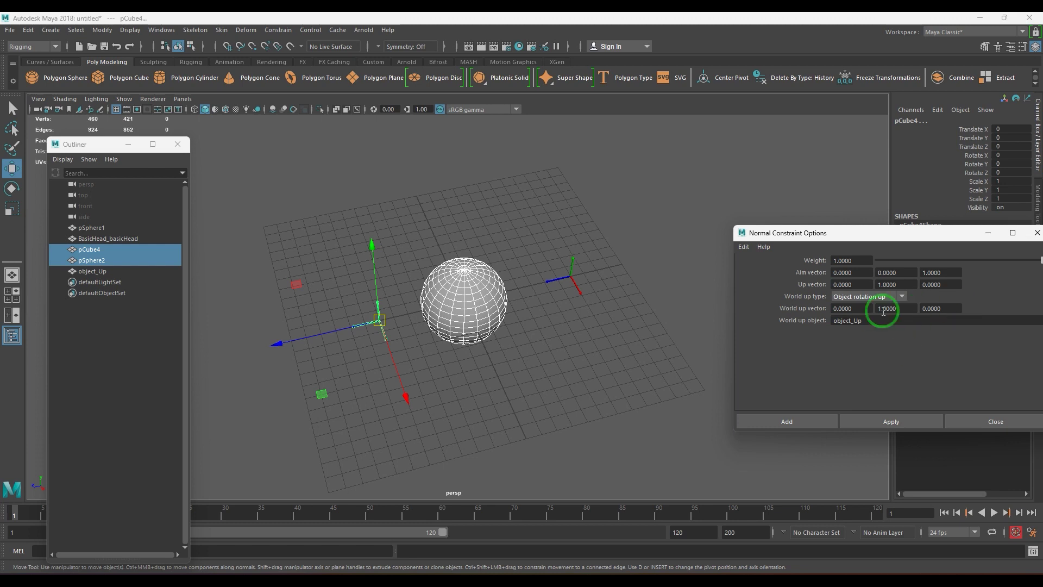
{"action": "left_click", "coordinate": [805, 425]}
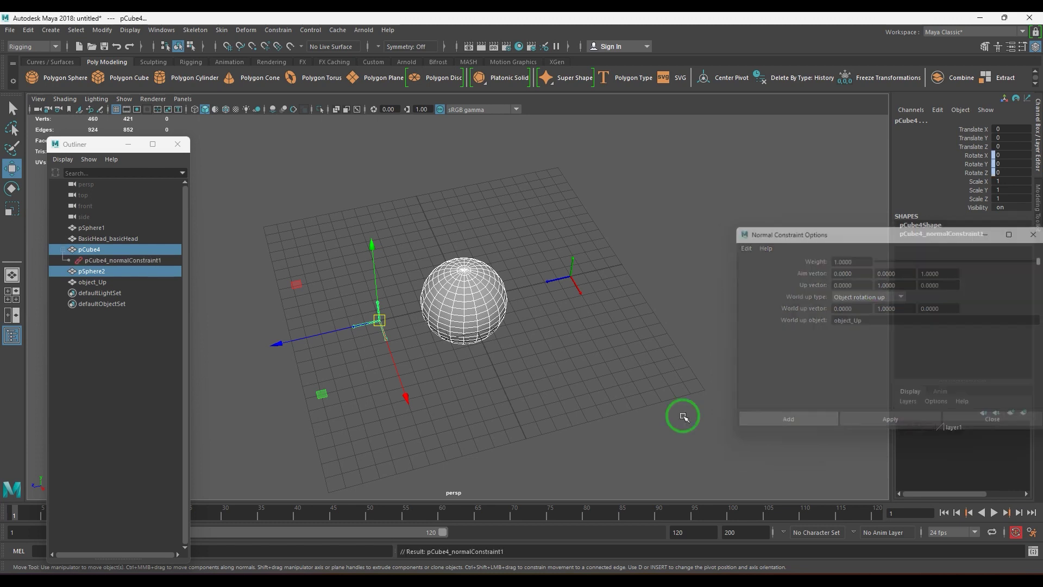
Move the constrained axis arrows slightly farther away from the sphere
{"action": "left_click", "coordinate": [381, 321]}
{"action": "left_click_drag", "start_coordinate": [380, 322], "coordinate": [360, 330]}
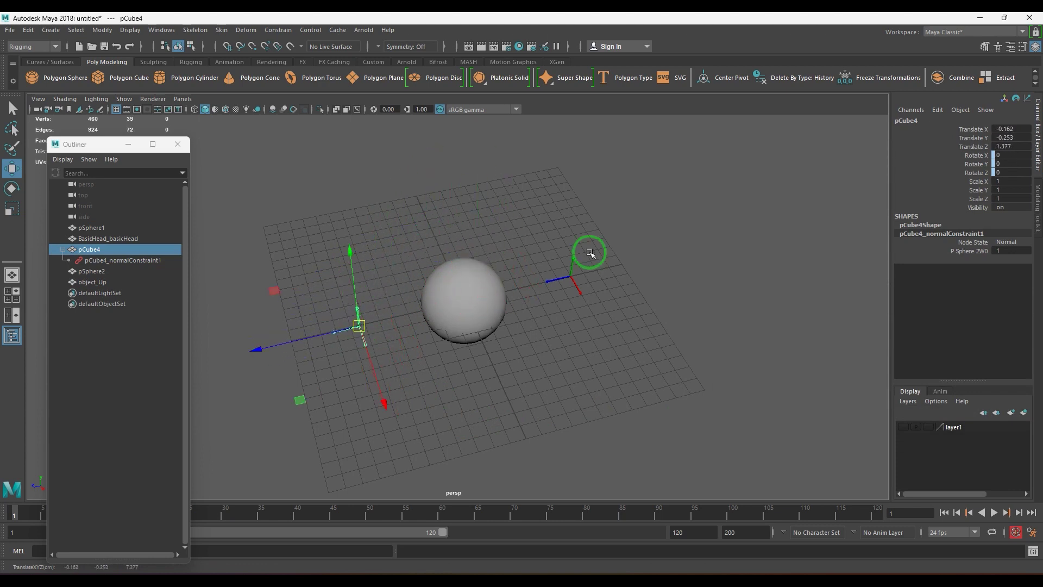
Try rotating object_Up about different axes, including about 33.9° in X and 20.4° in Z, undoing each rotation
{"action": "left_click", "coordinate": [571, 275]}
{"action": "scroll", "coordinate": [589, 337], "scroll_direction": "down", "scroll_amount": 3}
{"action": "left_click_drag", "start_coordinate": [588, 338], "coordinate": [656, 388], "text": "alt"}
{"action": "key", "text": "e"}
{"action": "left_click_drag", "start_coordinate": [657, 240], "coordinate": [736, 321]}
{"action": "key", "text": "ctrl+z"}
{"action": "left_click_drag", "start_coordinate": [625, 353], "coordinate": [672, 351], "text": "alt"}
{"action": "key", "text": "ctrl+z"}
{"action": "left_click_drag", "start_coordinate": [491, 298], "coordinate": [584, 312], "text": "alt"}
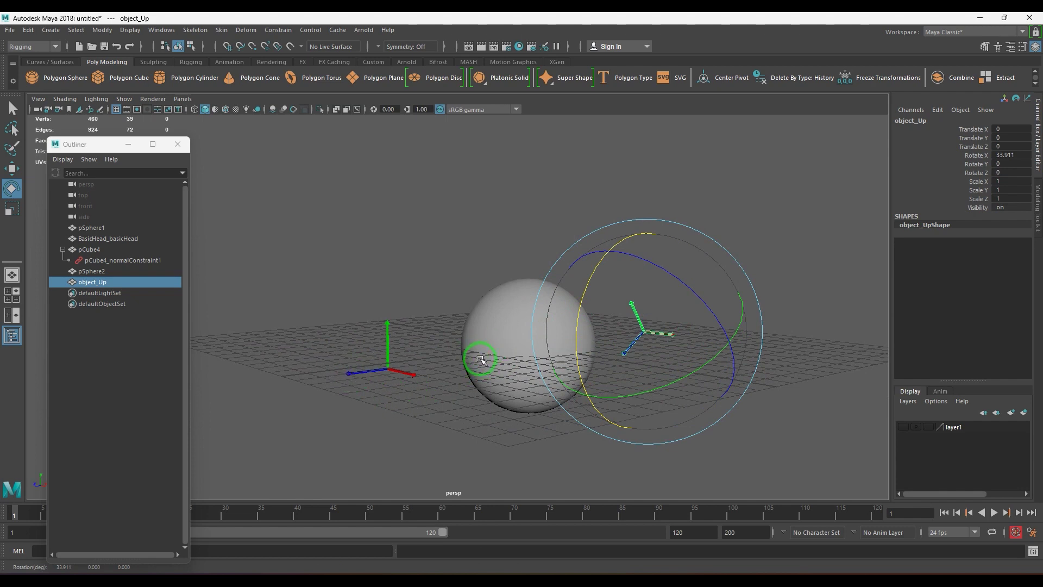
{"action": "key", "text": "ctrl+z"}
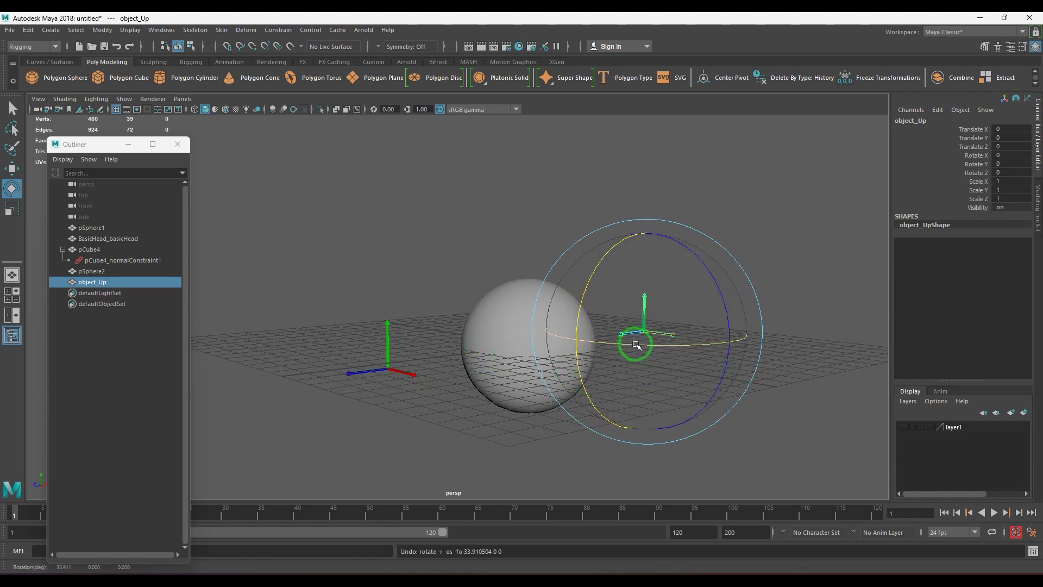
{"action": "left_click_drag", "start_coordinate": [690, 287], "coordinate": [688, 247]}
{"action": "key", "text": "ctrl+z"}
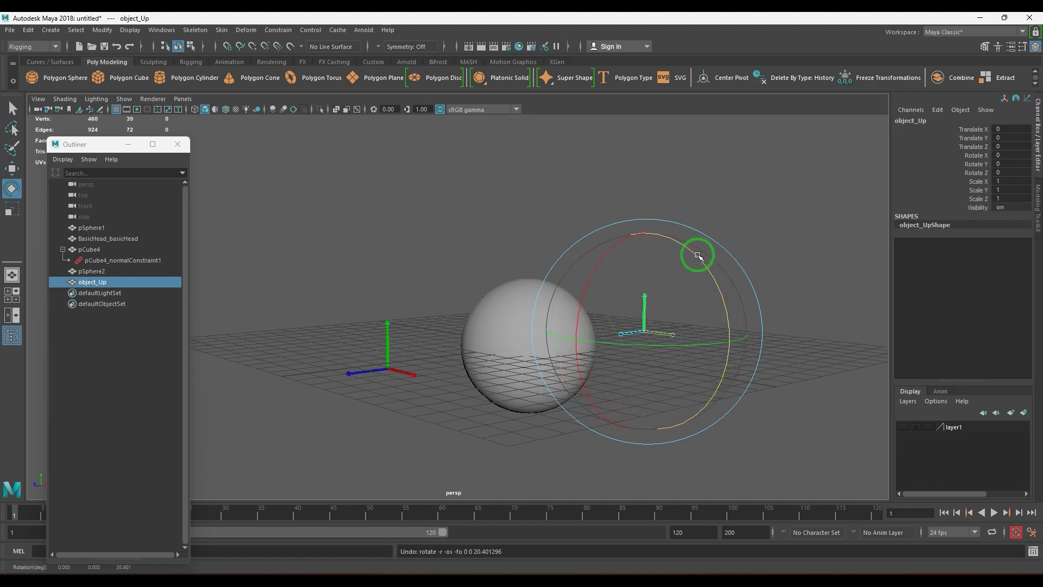
Delete the Normal constraint and reset the original axis arrows' X, Y and Z translation to 0
{"action": "left_click", "coordinate": [100, 264]}
{"action": "key", "text": "Delete"}
{"action": "left_click_drag", "start_coordinate": [352, 305], "coordinate": [419, 382]}
{"action": "left_click", "coordinate": [1008, 131]}
{"action": "left_click_drag", "start_coordinate": [1007, 132], "coordinate": [1010, 147]}
{"action": "type", "text": "0"}
{"action": "key", "text": "Return"}
Select the sphere and the original axis arrows, and set the Normal constraint's World up type to Vector
{"action": "left_click", "coordinate": [648, 444]}
{"action": "left_click", "coordinate": [528, 348]}
{"action": "left_click_drag", "start_coordinate": [400, 338], "coordinate": [455, 387], "text": "alt"}
{"action": "left_click_drag", "start_coordinate": [475, 243], "coordinate": [503, 285], "text": "shift"}
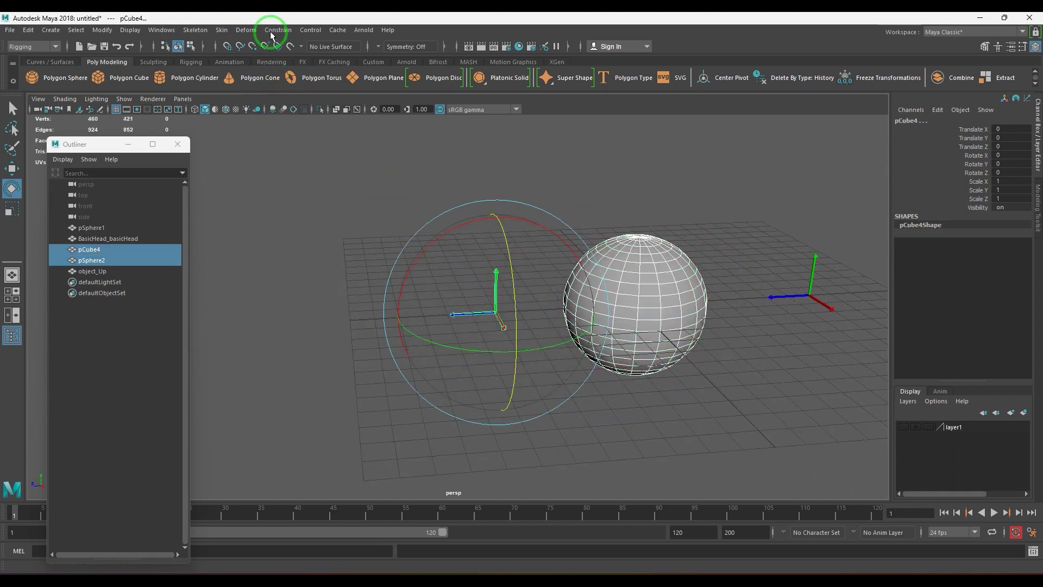
{"action": "left_click", "coordinate": [278, 30]}
{"action": "left_click", "coordinate": [382, 169]}
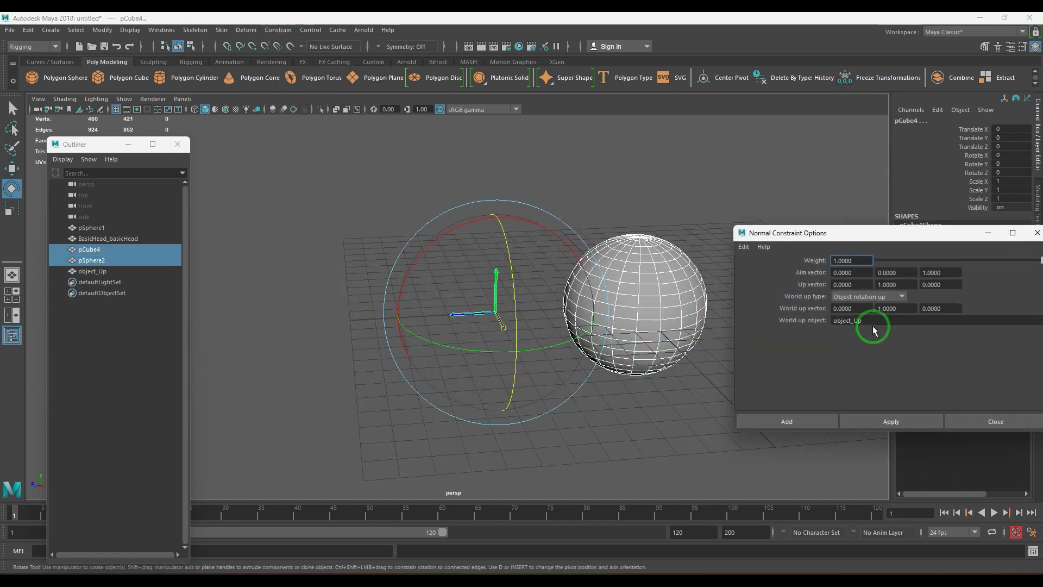
{"action": "left_click", "coordinate": [886, 297]}
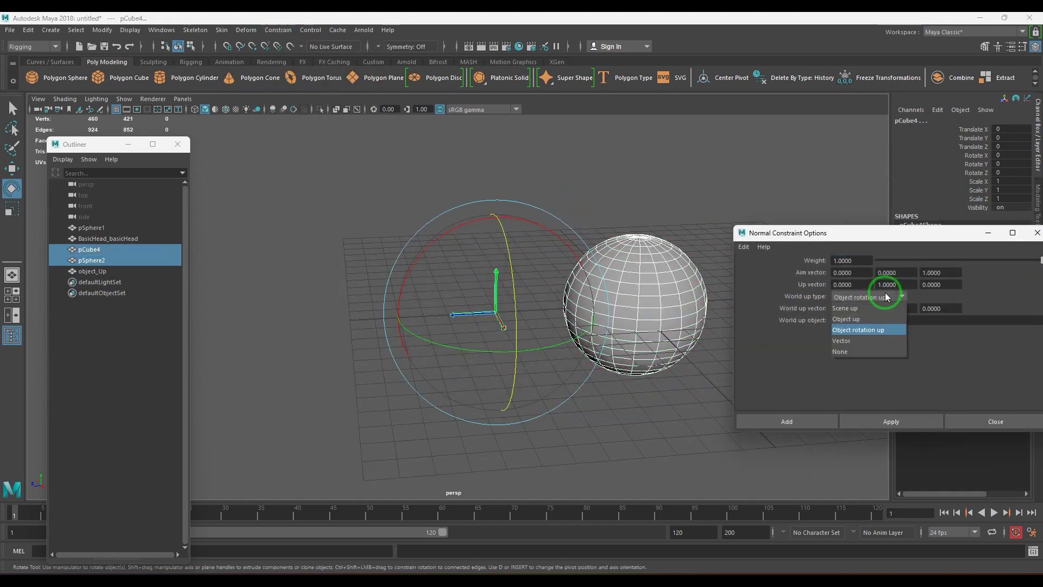
{"action": "left_click", "coordinate": [878, 340]}
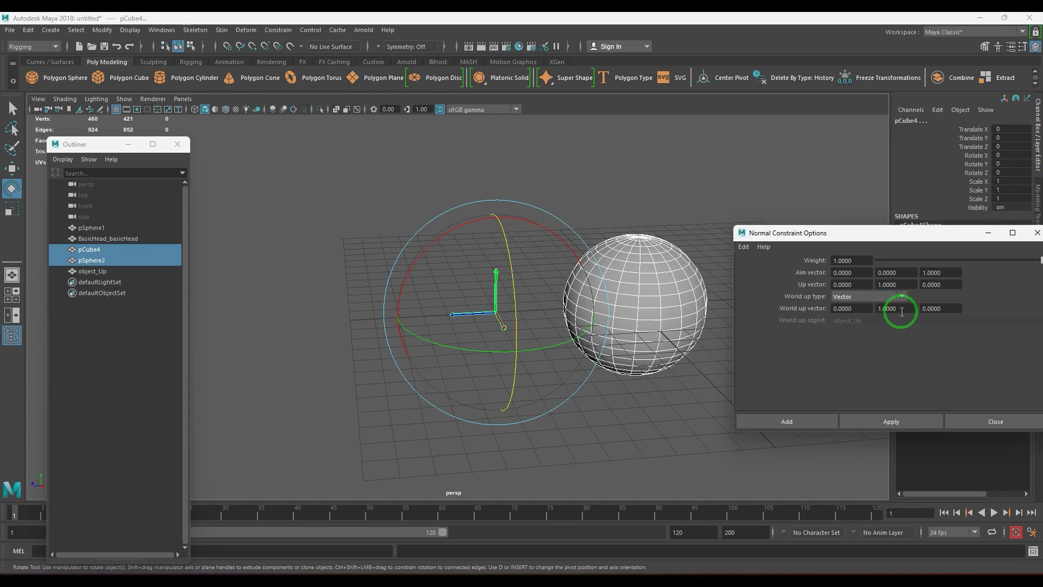
Set the World up vector to 0, 0, 1 and add the Normal constraint
{"action": "right_click_drag", "start_coordinate": [618, 250], "coordinate": [493, 142], "text": "alt"}
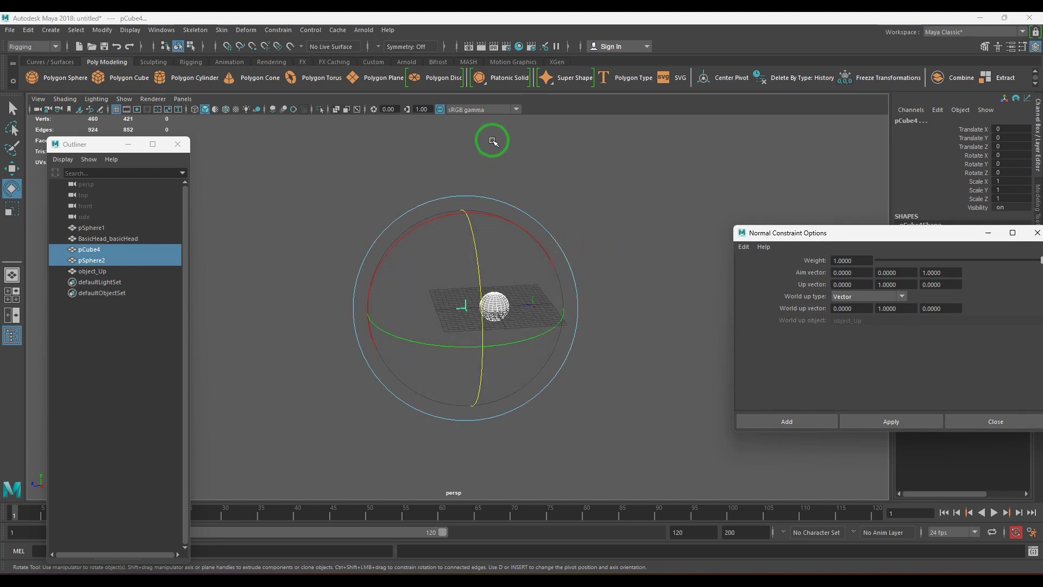
{"action": "left_click", "coordinate": [896, 309]}
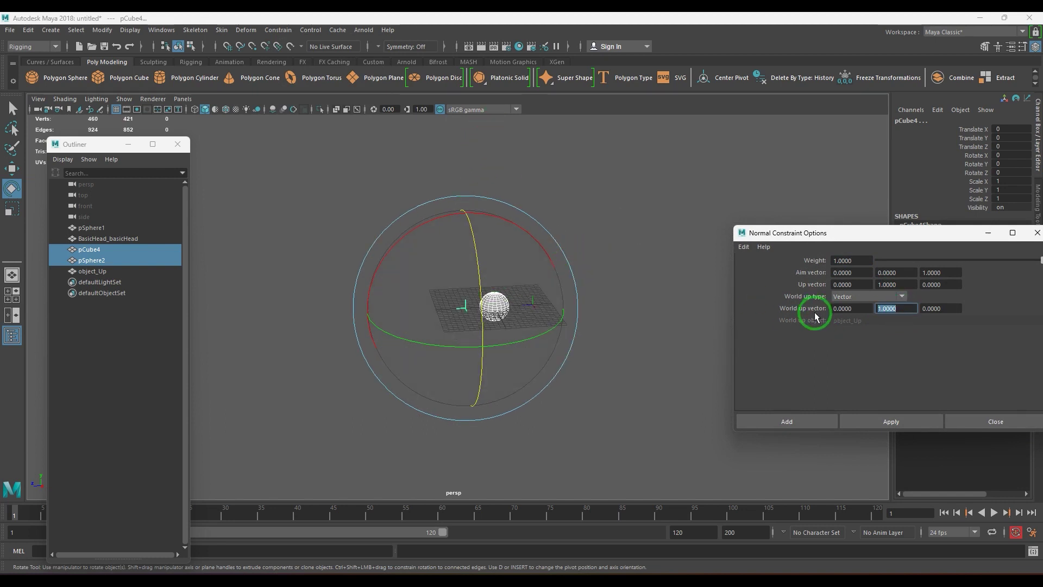
{"action": "right_click_drag", "start_coordinate": [451, 196], "coordinate": [523, 368], "text": "alt"}
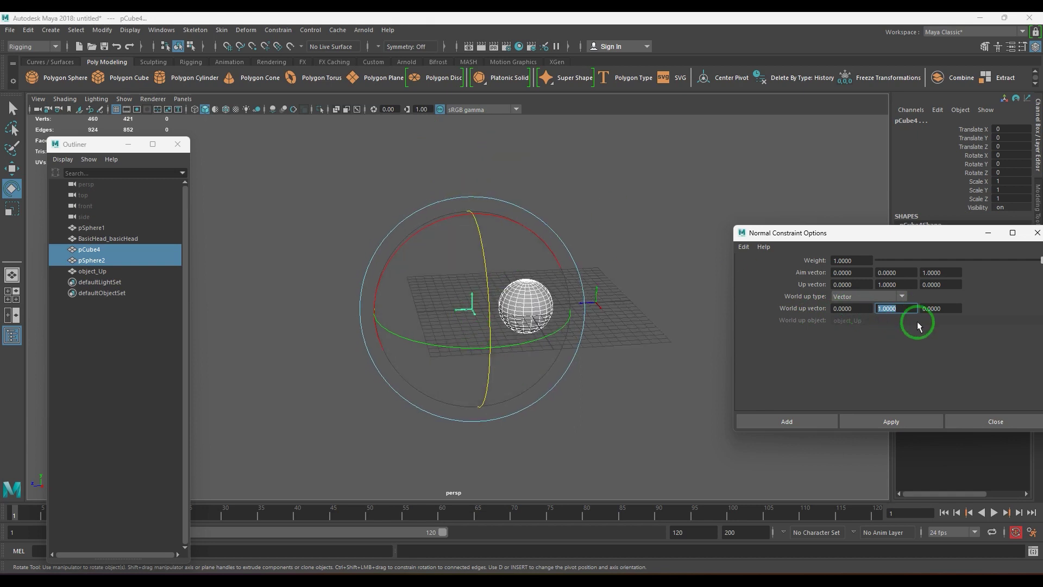
{"action": "type", "text": "0"}
{"action": "key", "text": "Tab"}
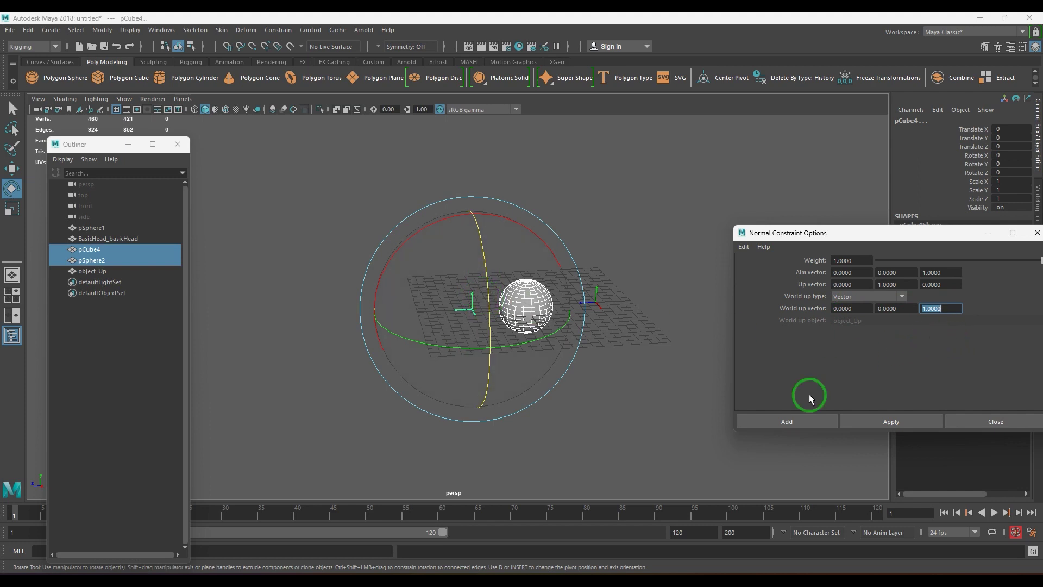
{"action": "left_click", "coordinate": [794, 422]}
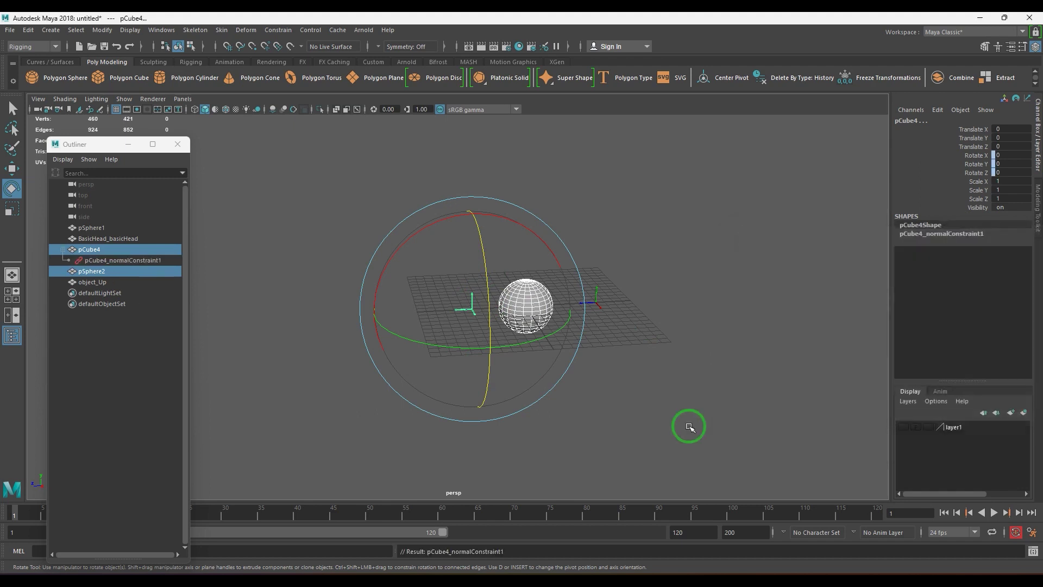
Move the constrained axis arrows above the sphere, to about X -0.84, Y 4.33, Z -5.41, and inspect their orientation
{"action": "key", "text": "w"}
{"action": "left_click_drag", "start_coordinate": [483, 289], "coordinate": [524, 265]}
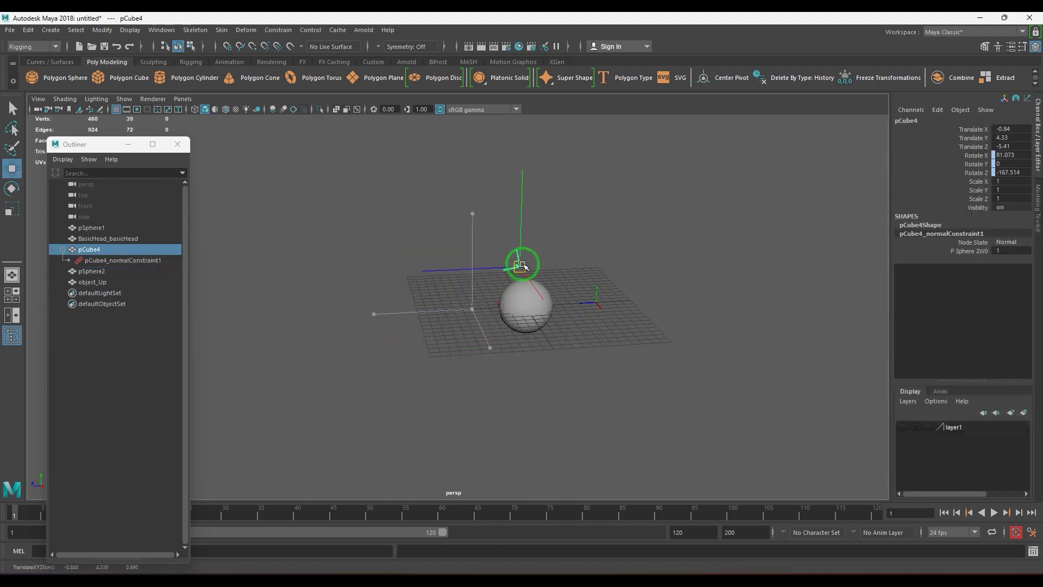
{"action": "left_click_drag", "start_coordinate": [520, 328], "coordinate": [579, 331], "text": "alt"}
{"action": "key", "text": "f"}
{"action": "scroll", "coordinate": [512, 349], "scroll_direction": "down", "scroll_amount": 10}
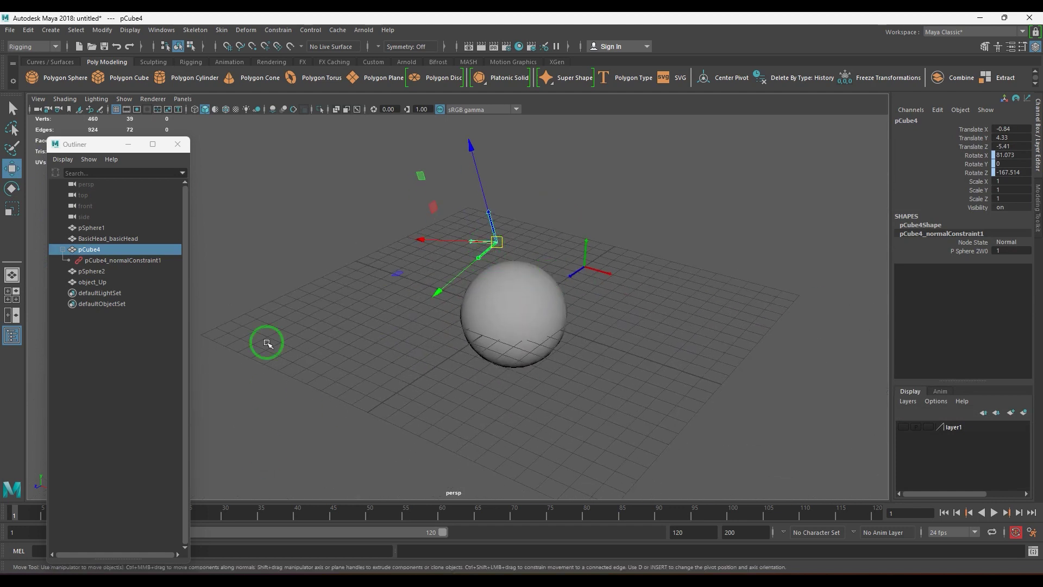
Close the Outliner, try moving the constrained axis arrows down along the sphere, and undo the move
{"action": "left_click", "coordinate": [178, 144]}
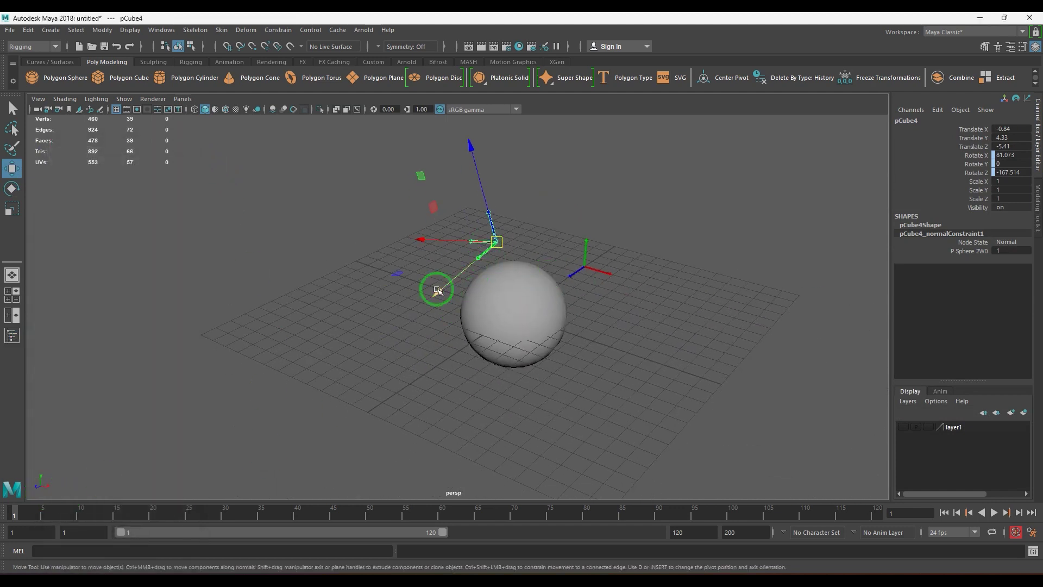
{"action": "left_click_drag", "start_coordinate": [441, 286], "coordinate": [505, 281]}
{"action": "key", "text": "ctrl+z"}
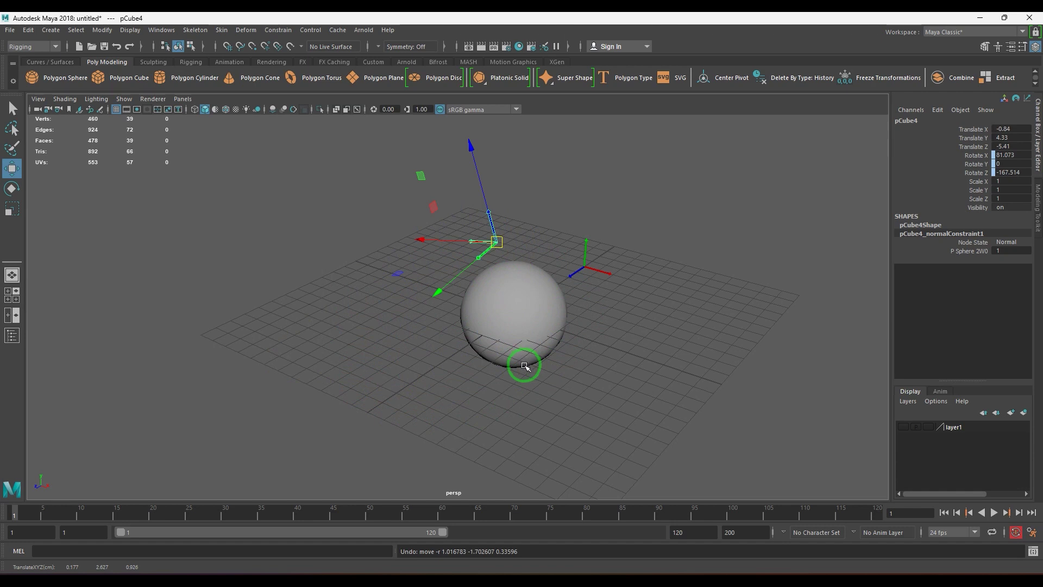
{"action": "left_click", "coordinate": [624, 386]}
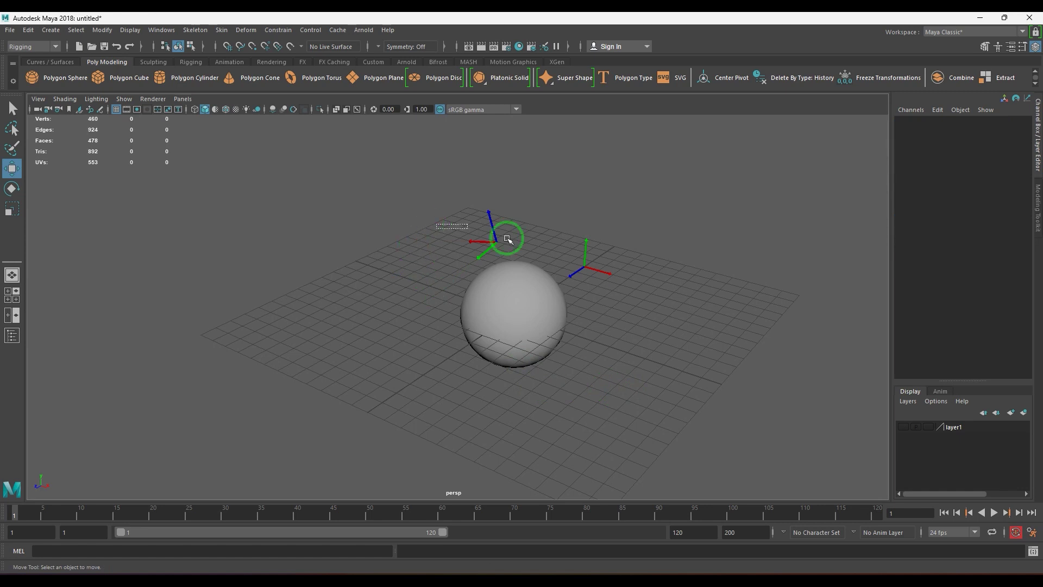
{"action": "left_click_drag", "start_coordinate": [457, 226], "coordinate": [693, 267]}
{"action": "left_click", "coordinate": [431, 305]}
{"action": "left_click_drag", "start_coordinate": [468, 221], "coordinate": [531, 257]}
{"action": "left_click_drag", "start_coordinate": [531, 257], "coordinate": [483, 270], "text": "alt"}
{"action": "left_click_drag", "start_coordinate": [672, 262], "coordinate": [732, 275]}
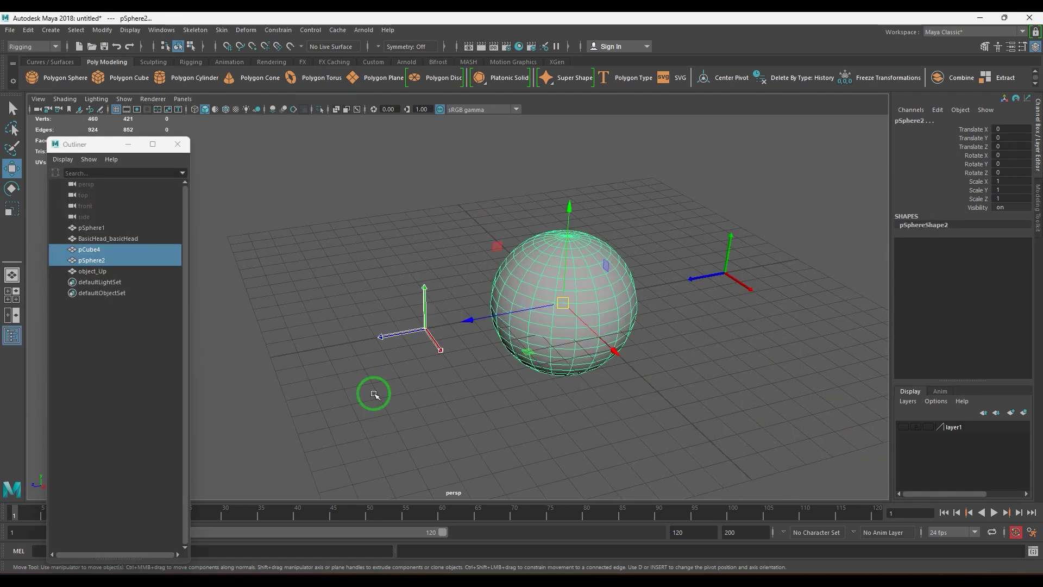
Constrain the original axis arrows to the sphere's surface with a Geometry constraint
{"action": "left_click", "coordinate": [374, 394]}
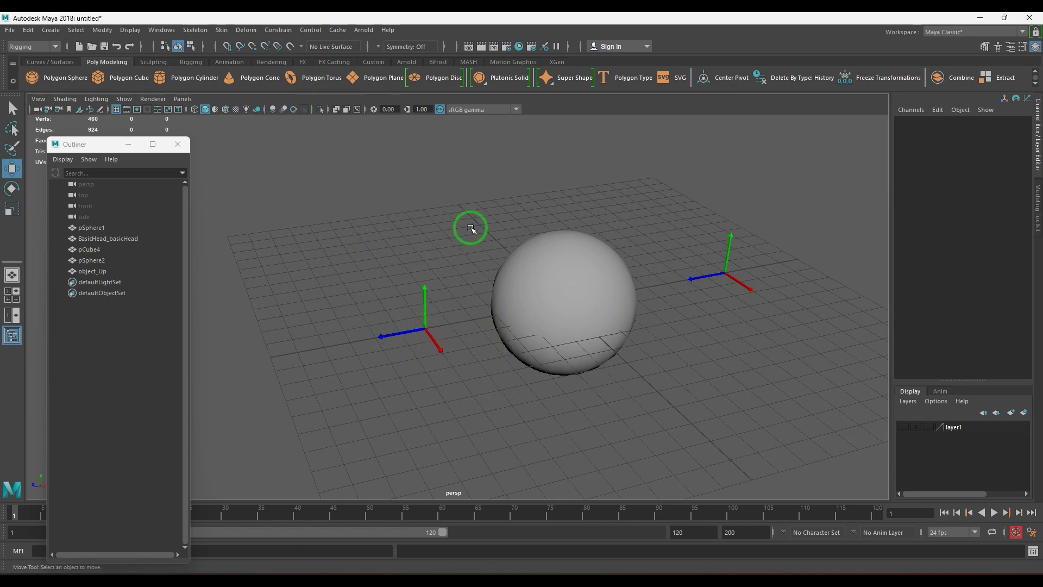
{"action": "left_click", "coordinate": [514, 331]}
{"action": "left_click", "coordinate": [392, 334], "text": "shift"}
{"action": "left_click", "coordinate": [278, 30]}
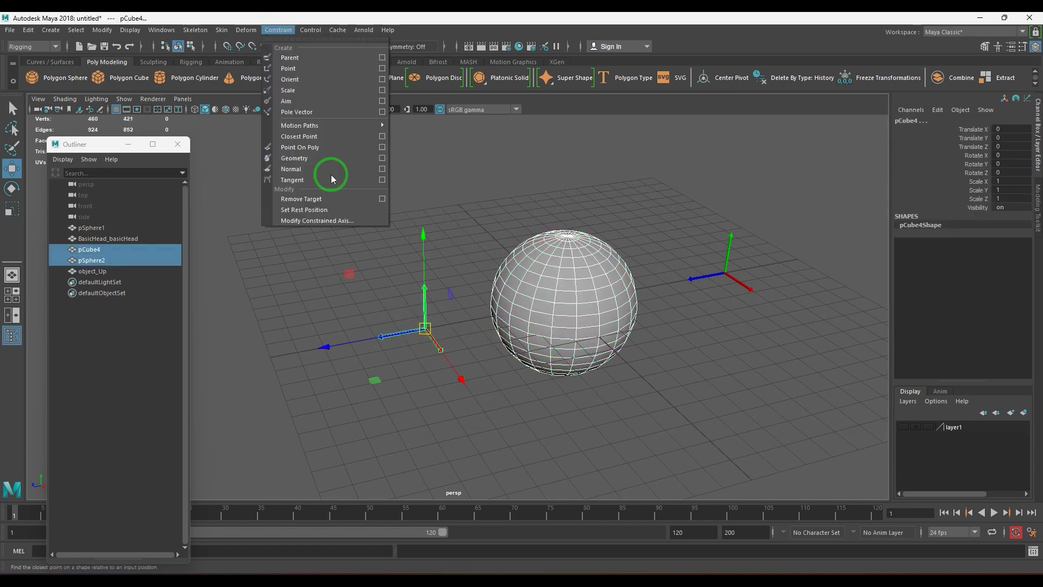
{"action": "left_click", "coordinate": [323, 158]}
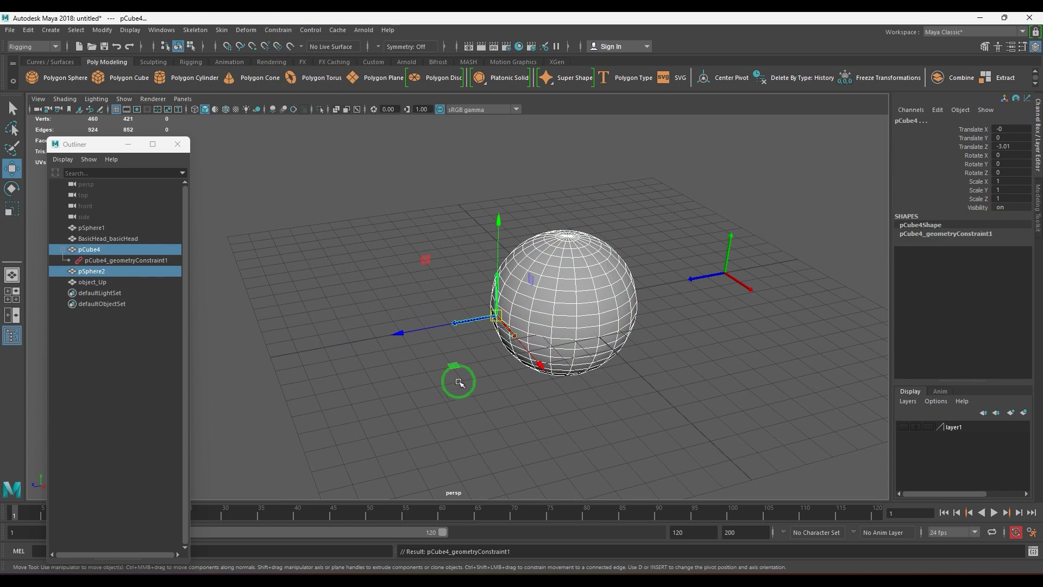
Try sliding the Geometry-constrained axis arrows over the sphere's surface in two directions, and undo both moves
{"action": "left_click", "coordinate": [460, 391]}
{"action": "scroll", "coordinate": [499, 355], "scroll_direction": "up", "scroll_amount": 2}
{"action": "left_click", "coordinate": [512, 316]}
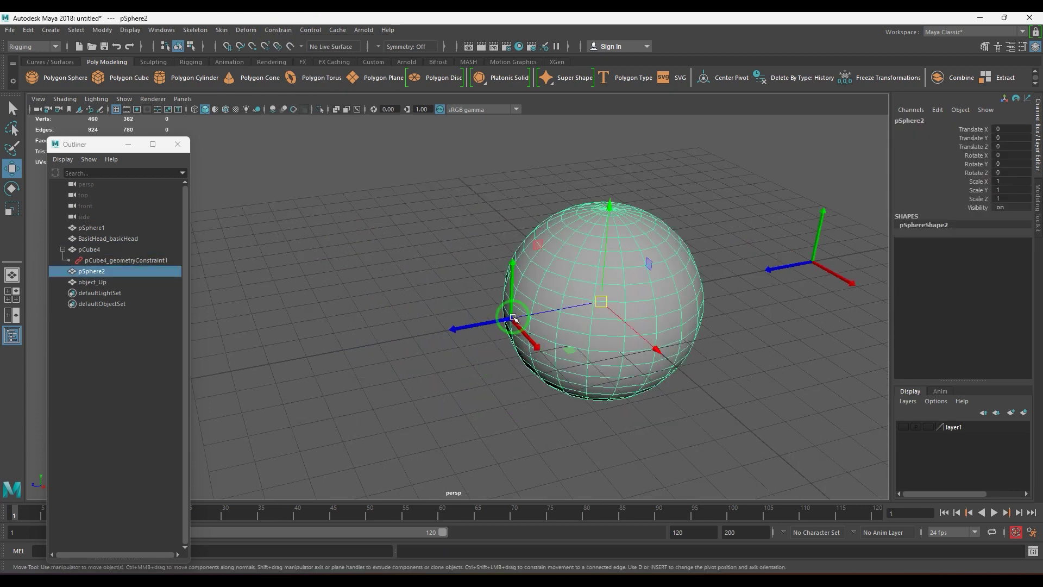
{"action": "left_click_drag", "start_coordinate": [444, 315], "coordinate": [462, 354]}
{"action": "left_click_drag", "start_coordinate": [510, 319], "coordinate": [537, 340]}
{"action": "key", "text": "ctrl+z"}
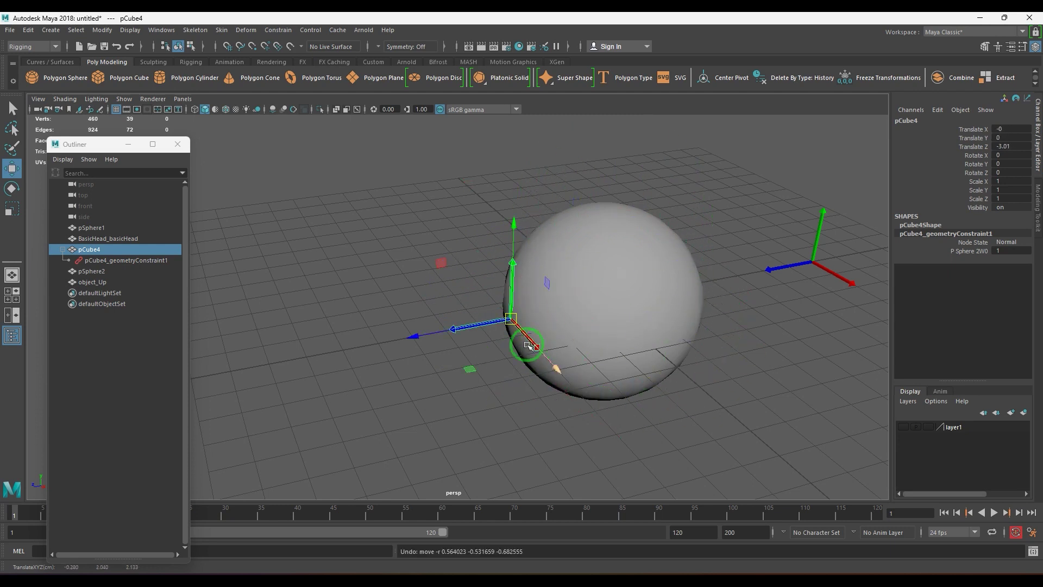
{"action": "left_click_drag", "start_coordinate": [511, 319], "coordinate": [372, 354]}
{"action": "key", "text": "ctrl+z"}
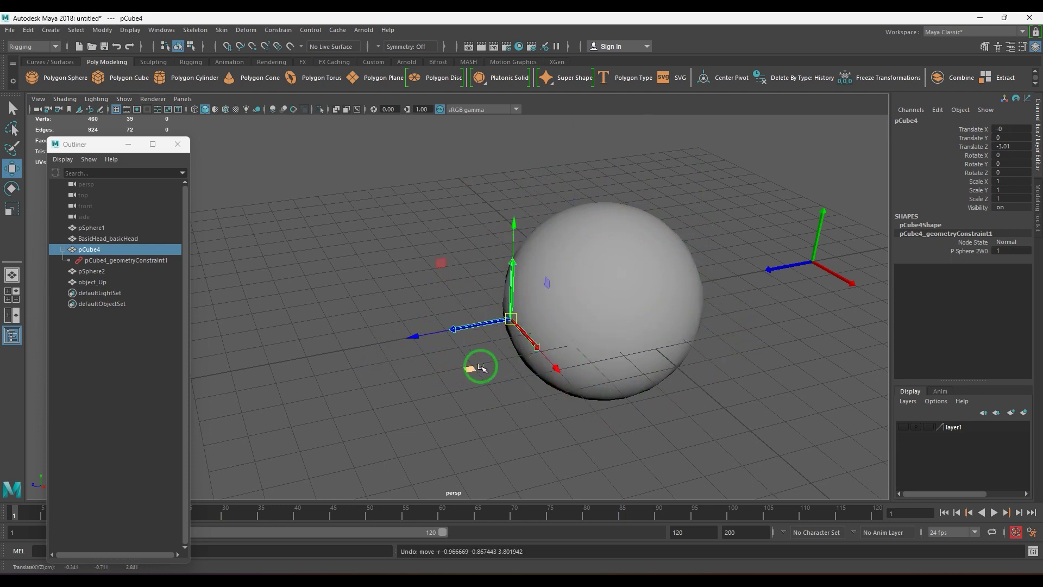
With the sphere and its attached axis arrows selected, open the Normal constraint options and reset them to defaults
{"action": "left_click", "coordinate": [602, 308]}
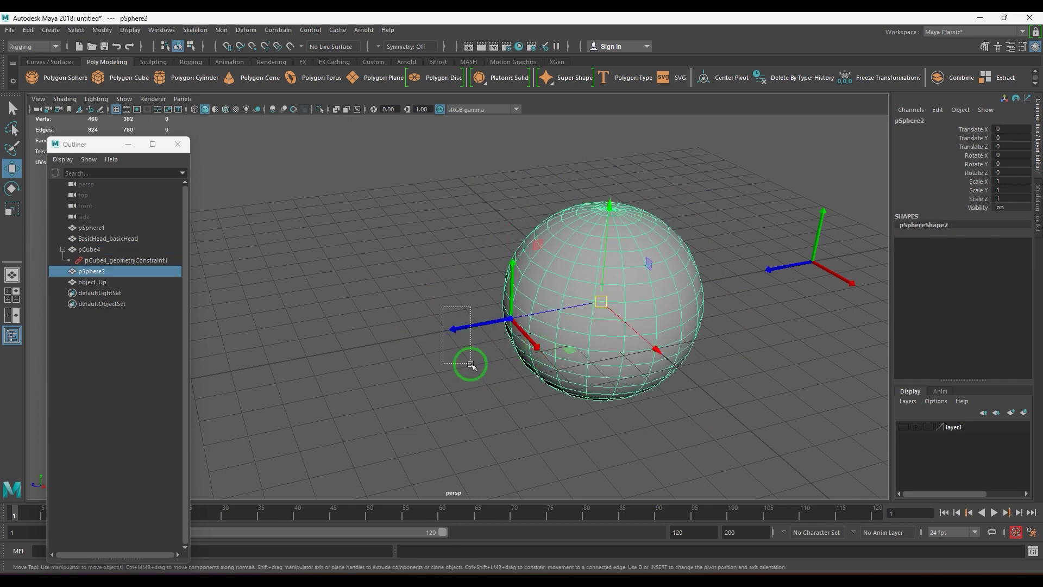
{"action": "left_click_drag", "start_coordinate": [460, 333], "coordinate": [477, 363], "text": "shift"}
{"action": "left_click", "coordinate": [278, 30]}
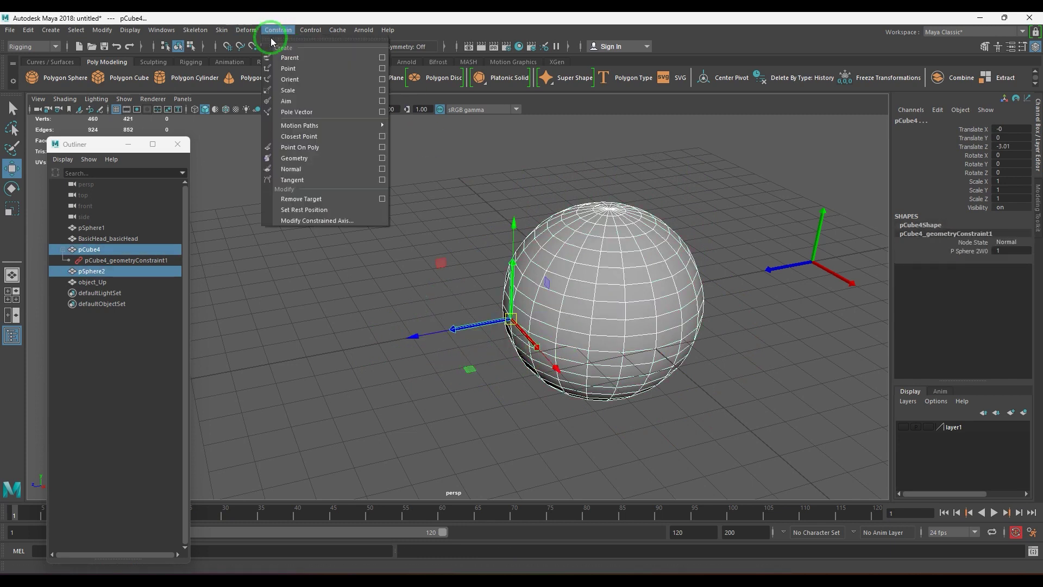
{"action": "left_click", "coordinate": [375, 169]}
{"action": "left_click", "coordinate": [743, 246]}
{"action": "left_click", "coordinate": [768, 280]}
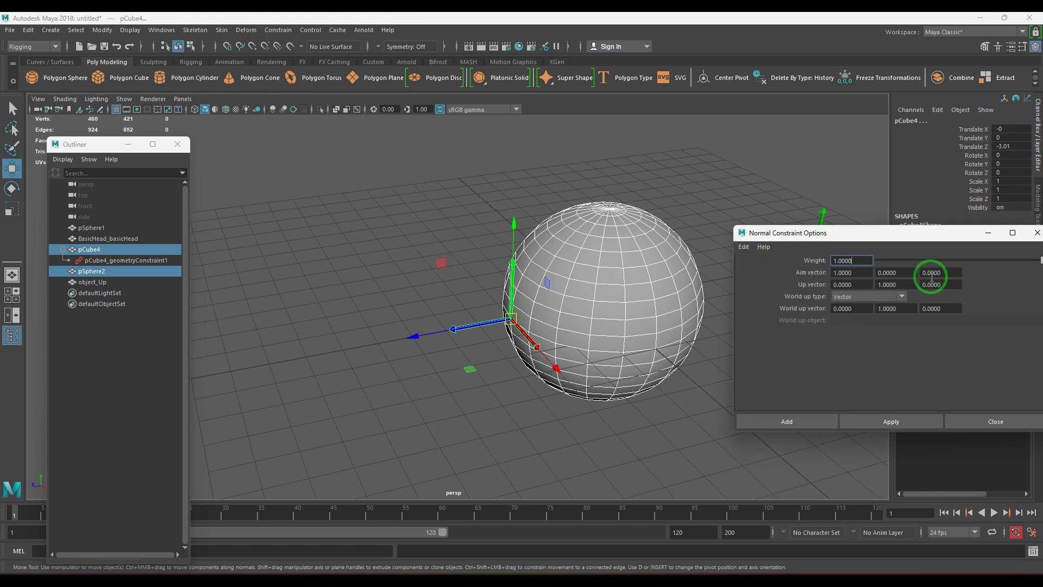
Set the Aim vector to 0, 0, 1 and add the Normal constraint to the axis arrows
{"action": "type", "text": "1"}
{"action": "left_click_drag", "start_coordinate": [951, 274], "coordinate": [806, 275]}
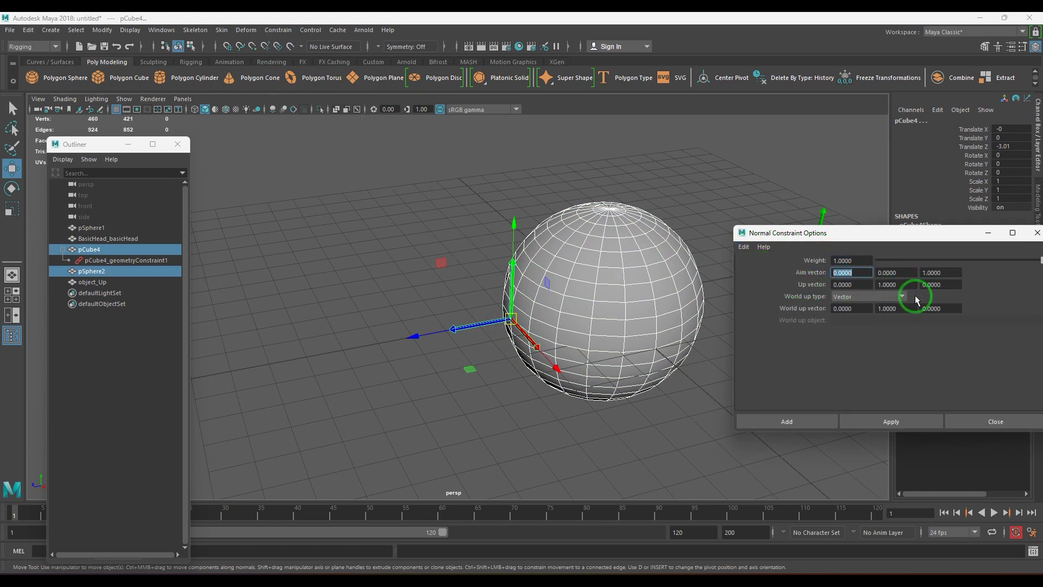
{"action": "left_click_drag", "start_coordinate": [894, 284], "coordinate": [811, 306]}
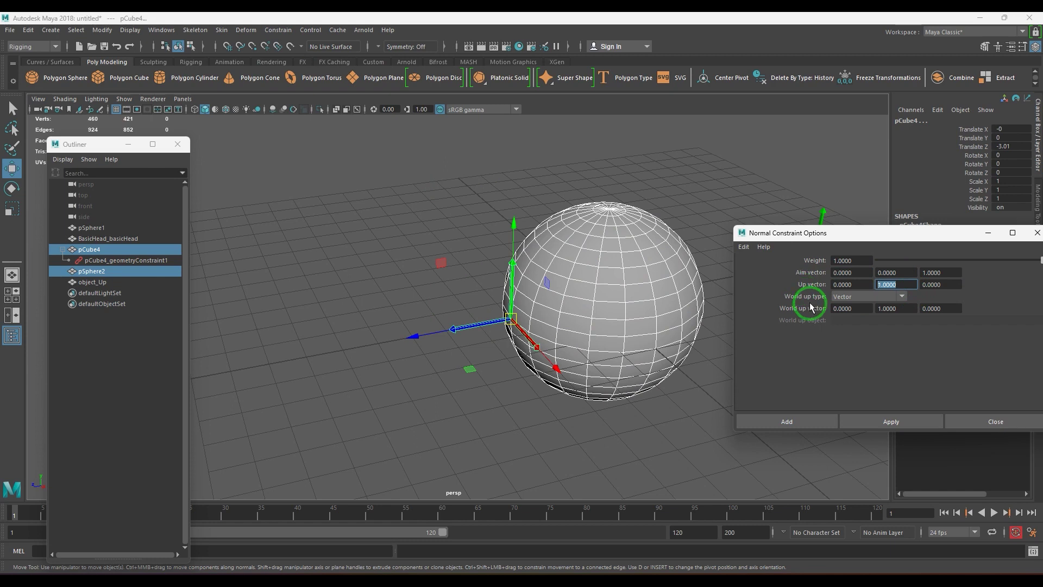
{"action": "left_click", "coordinate": [803, 424]}
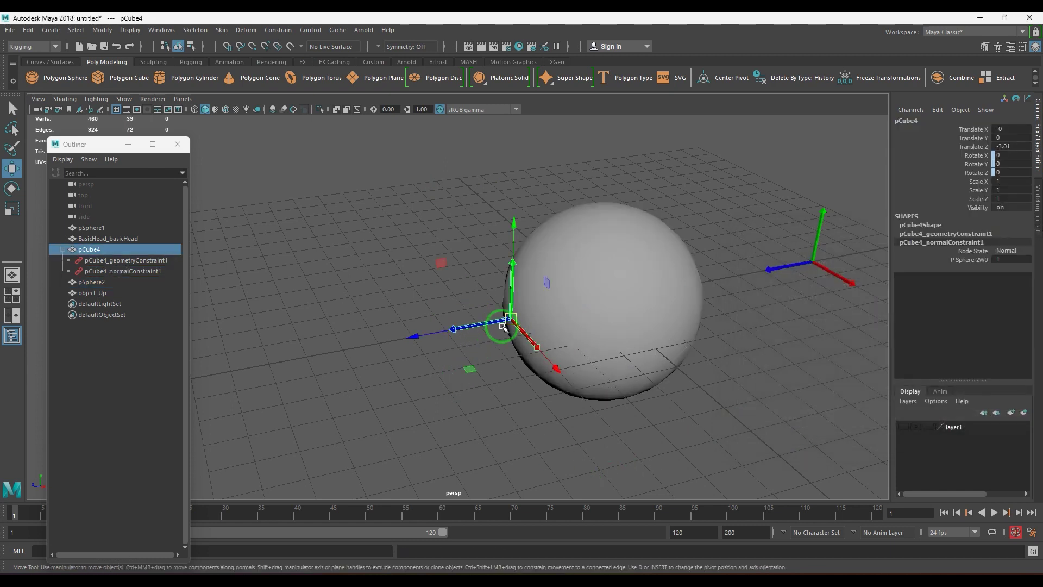
Slide the axis arrows around the sphere to test their alignment, and delete their Normal constraint
{"action": "left_click_drag", "start_coordinate": [510, 319], "coordinate": [492, 323]}
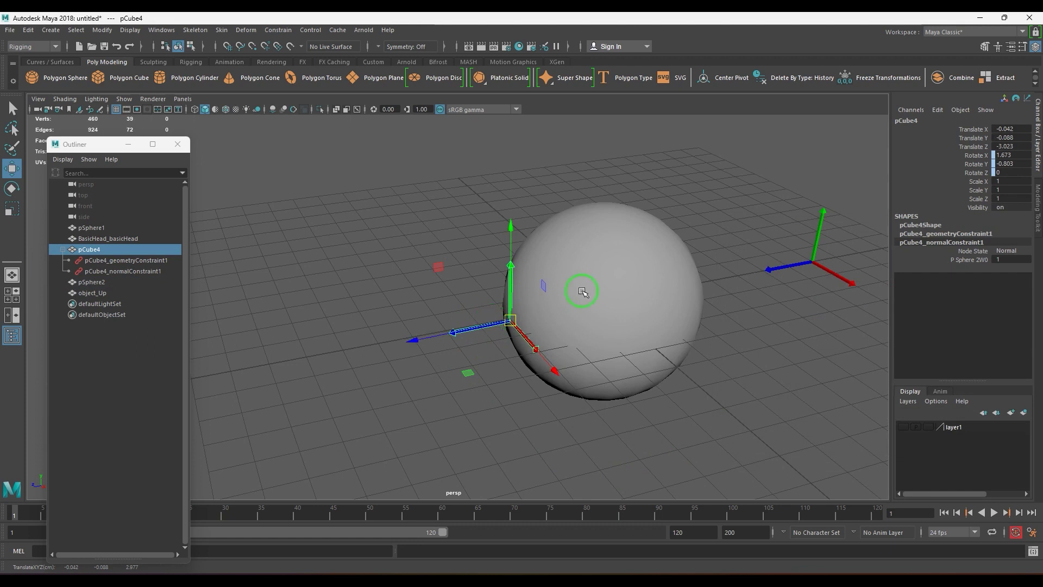
{"action": "left_click_drag", "start_coordinate": [509, 323], "coordinate": [235, 331]}
{"action": "left_click", "coordinate": [156, 271]}
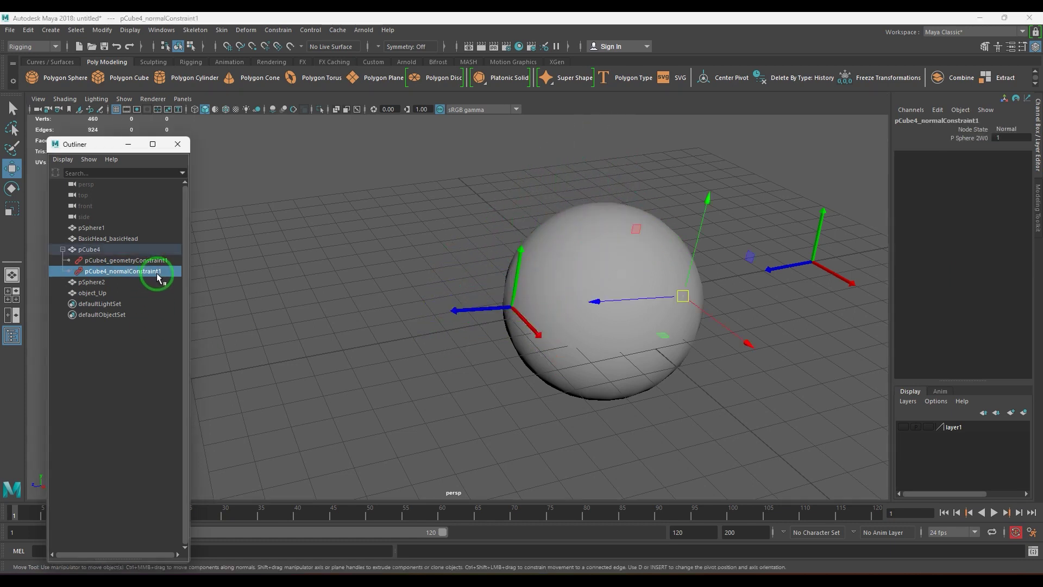
{"action": "key", "text": "Delete"}
Slide the axis arrows to the sphere's upper area, about X 0.90, Y 2.85, Z -5.98, and undo one further move
{"action": "left_click", "coordinate": [509, 306]}
{"action": "left_click_drag", "start_coordinate": [509, 306], "coordinate": [644, 150]}
{"action": "left_click_drag", "start_coordinate": [625, 223], "coordinate": [573, 262]}
{"action": "key", "text": "ctrl+z"}
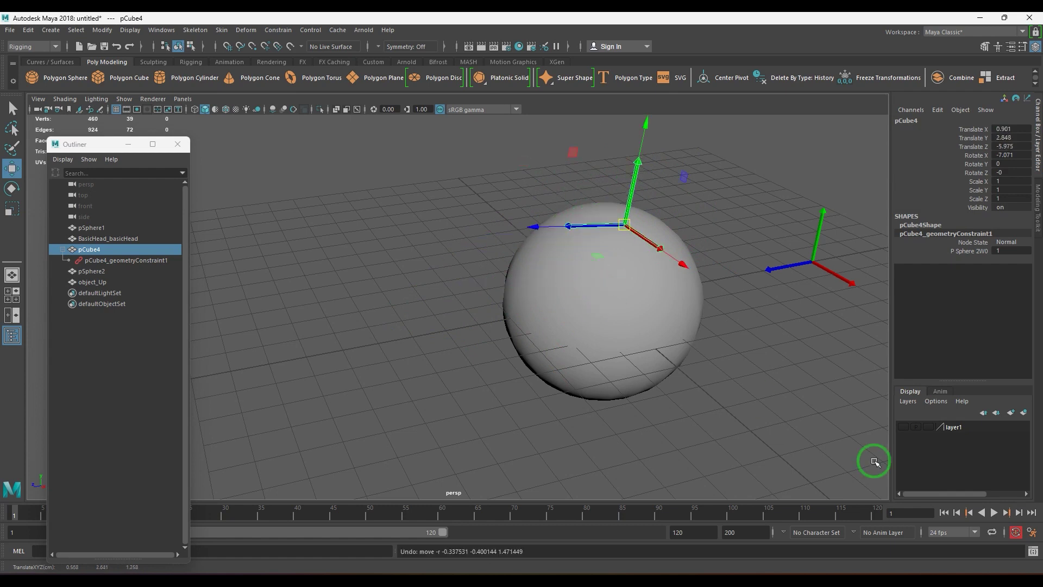
Put the sphere and both sets of axis arrows on a new display layer, hide it, and show layer1
{"action": "left_click_drag", "start_coordinate": [461, 163], "coordinate": [901, 334]}
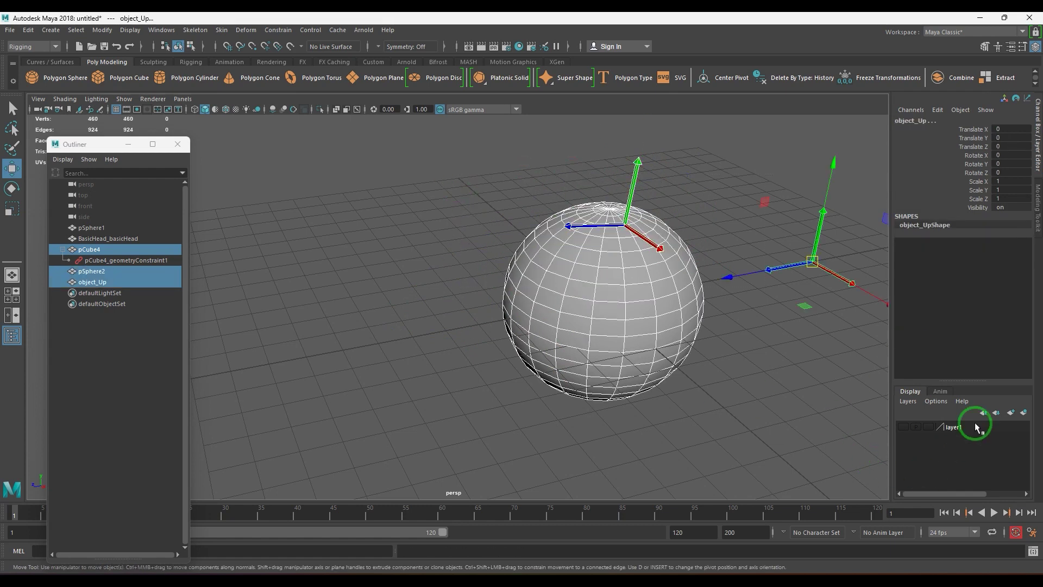
{"action": "left_click", "coordinate": [1024, 412]}
{"action": "left_click", "coordinate": [903, 427]}
{"action": "left_click", "coordinate": [902, 438]}
Constrain the small teardrop object to the head's surface with a Geometry constraint
{"action": "left_click_drag", "start_coordinate": [690, 400], "coordinate": [729, 384], "text": "alt"}
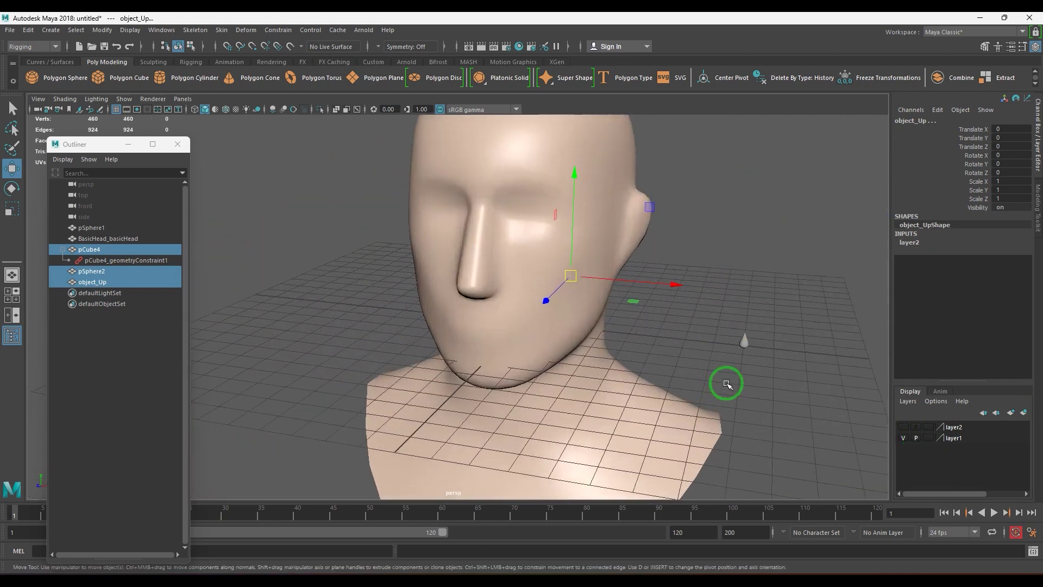
{"action": "left_click", "coordinate": [778, 366]}
{"action": "left_click", "coordinate": [742, 347]}
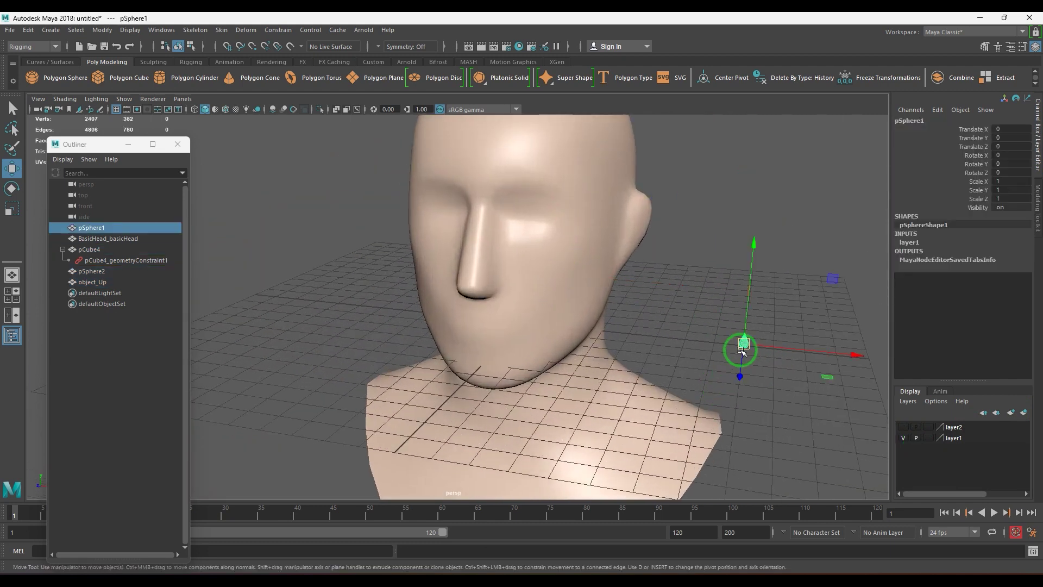
{"action": "left_click", "coordinate": [594, 256]}
{"action": "left_click", "coordinate": [686, 255]}
{"action": "left_click", "coordinate": [611, 271]}
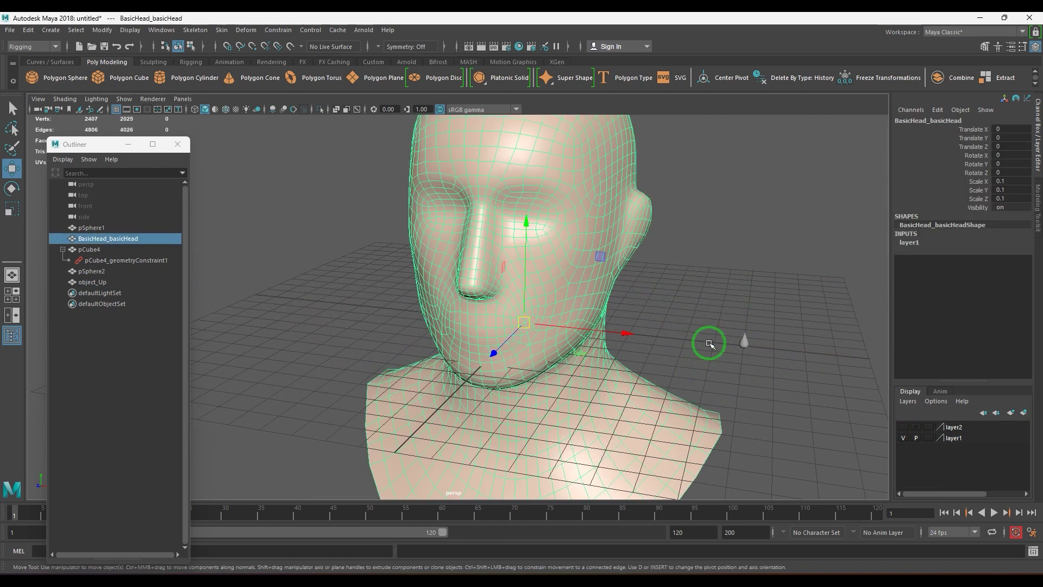
{"action": "left_click_drag", "start_coordinate": [713, 299], "coordinate": [799, 376], "text": "shift"}
{"action": "left_click", "coordinate": [278, 30]}
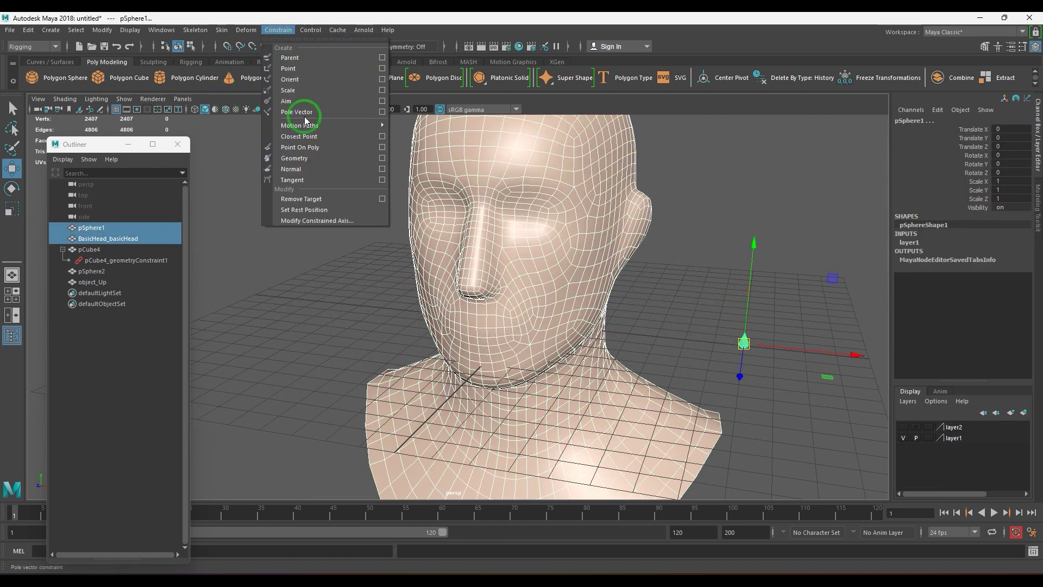
{"action": "left_click", "coordinate": [341, 158]}
{"action": "left_click", "coordinate": [784, 320]}
Slide the constrained teardrop from the shoulder area up onto the face, past about X -6.60, Y 3.51, Z 5.06
{"action": "scroll", "coordinate": [578, 403], "scroll_direction": "down", "scroll_amount": 3}
{"action": "mouse_move", "coordinate": [577, 403]}
{"action": "left_mouse_down", "text": "alt"}
{"action": "mouse_move", "coordinate": [547, 403]}
{"action": "mouse_move", "coordinate": [592, 390]}
{"action": "left_mouse_up", "text": "alt"}
{"action": "left_click", "coordinate": [681, 348]}
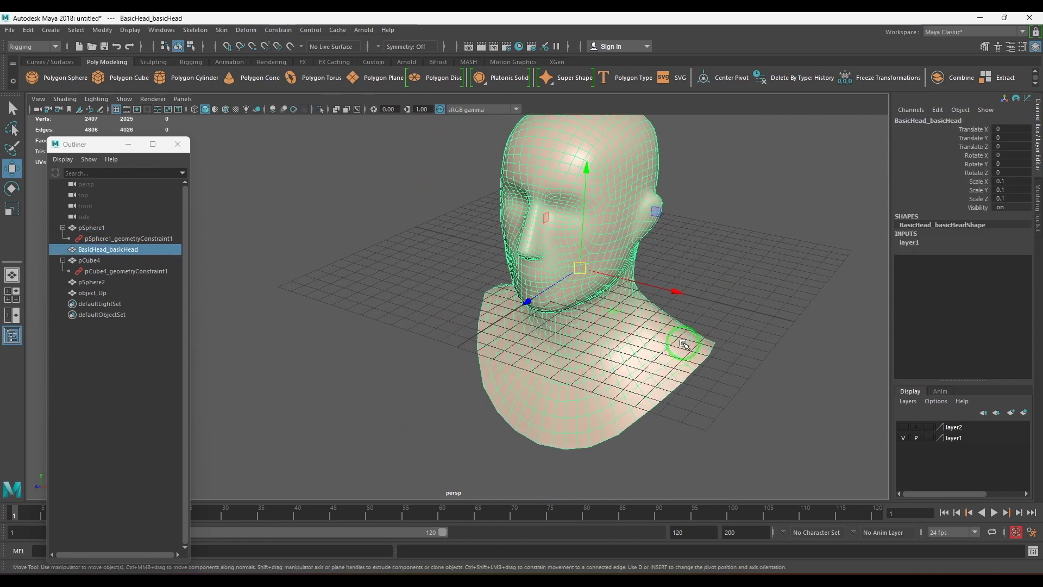
{"action": "left_click", "coordinate": [684, 345]}
{"action": "left_click_drag", "start_coordinate": [683, 344], "coordinate": [581, 267]}
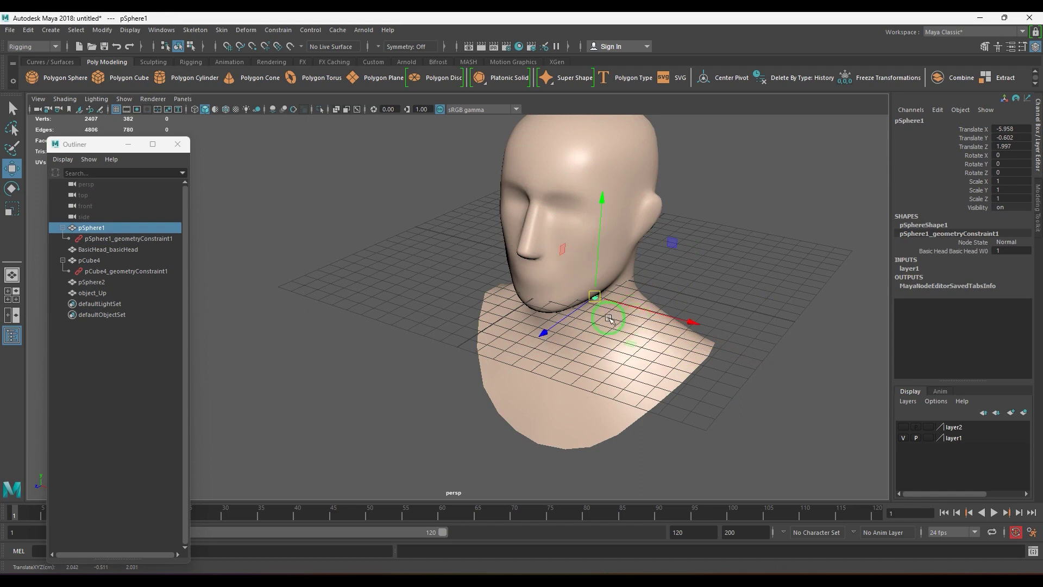
{"action": "left_click_drag", "start_coordinate": [631, 319], "coordinate": [580, 307], "text": "alt"}
{"action": "middle_click_drag", "start_coordinate": [580, 307], "coordinate": [670, 359], "text": "alt"}
{"action": "left_click_drag", "start_coordinate": [710, 375], "coordinate": [650, 250]}
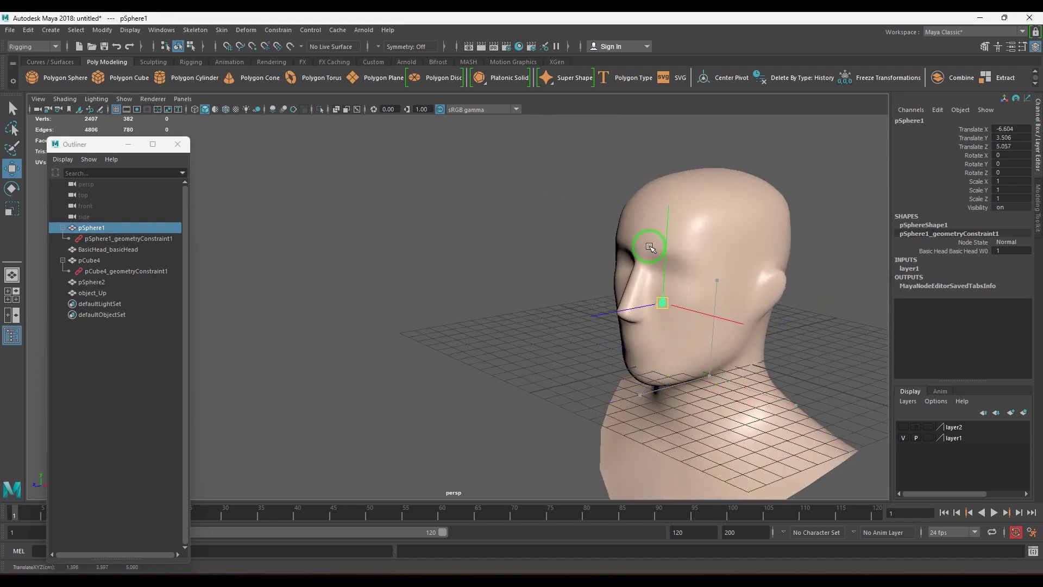
Nudge the teardrop on the face in the side view to about X -6.88, Y 3.73, Z 5.12, and return to perspective
{"action": "key", "text": "space"}
{"action": "left_click_drag", "start_coordinate": [648, 341], "coordinate": [606, 339]}
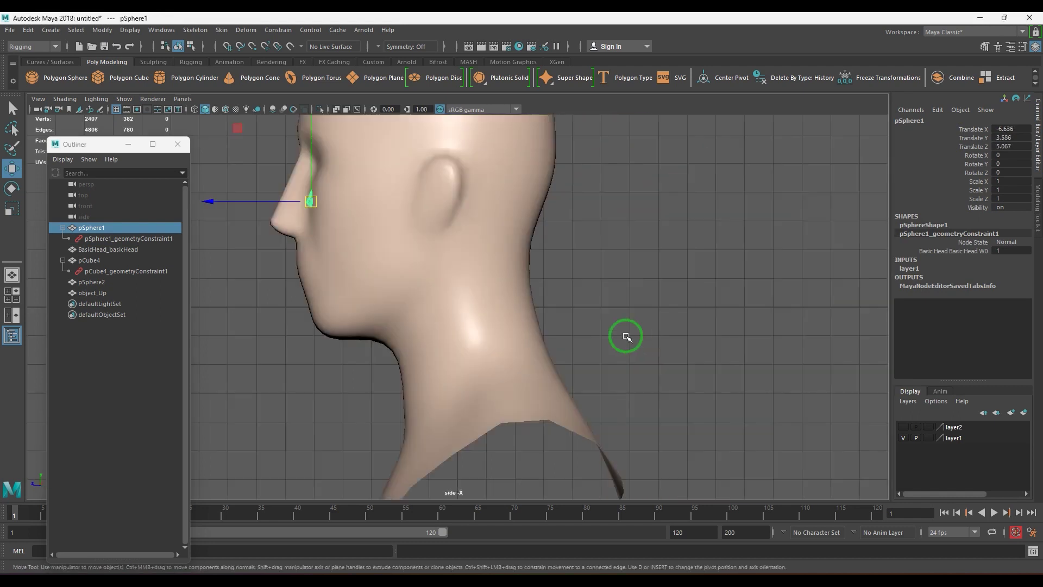
{"action": "middle_click_drag", "start_coordinate": [402, 254], "coordinate": [497, 311], "text": "alt"}
{"action": "scroll", "coordinate": [498, 312], "scroll_direction": "up", "scroll_amount": 3}
{"action": "left_click_drag", "start_coordinate": [371, 235], "coordinate": [368, 229]}
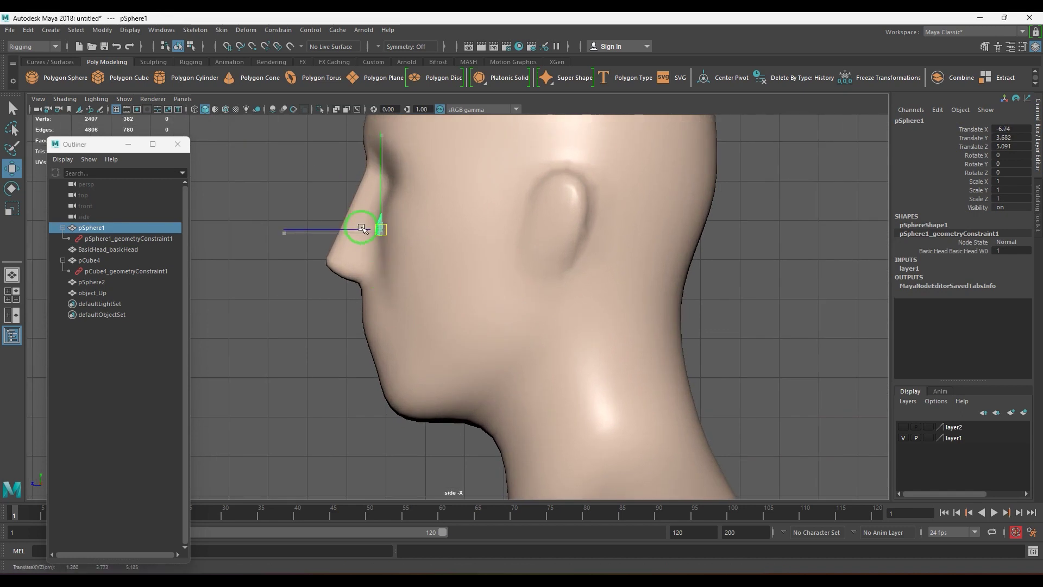
{"action": "left_click_drag", "start_coordinate": [351, 292], "coordinate": [374, 299], "text": "alt"}
{"action": "key", "text": "space"}
{"action": "left_click_drag", "start_coordinate": [374, 356], "coordinate": [493, 238]}
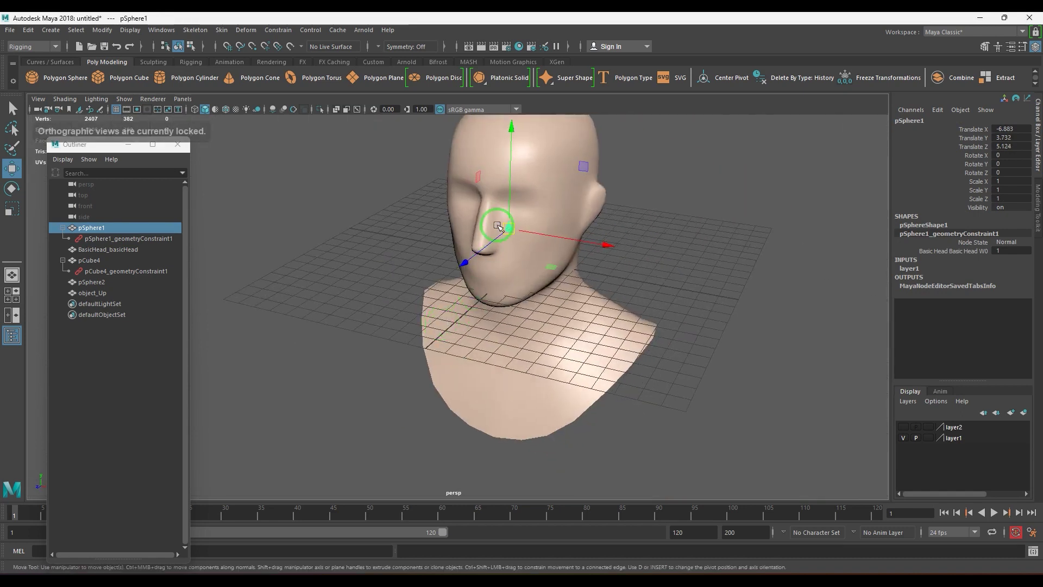
Slide the teardrop over the nose, checking it from the side, and back to the cheek at about X -6.44, Y 3.24, Z 5.01
{"action": "scroll", "coordinate": [542, 212], "scroll_direction": "up", "scroll_amount": 3}
{"action": "left_click_drag", "start_coordinate": [542, 213], "coordinate": [476, 196]}
{"action": "key", "text": "space"}
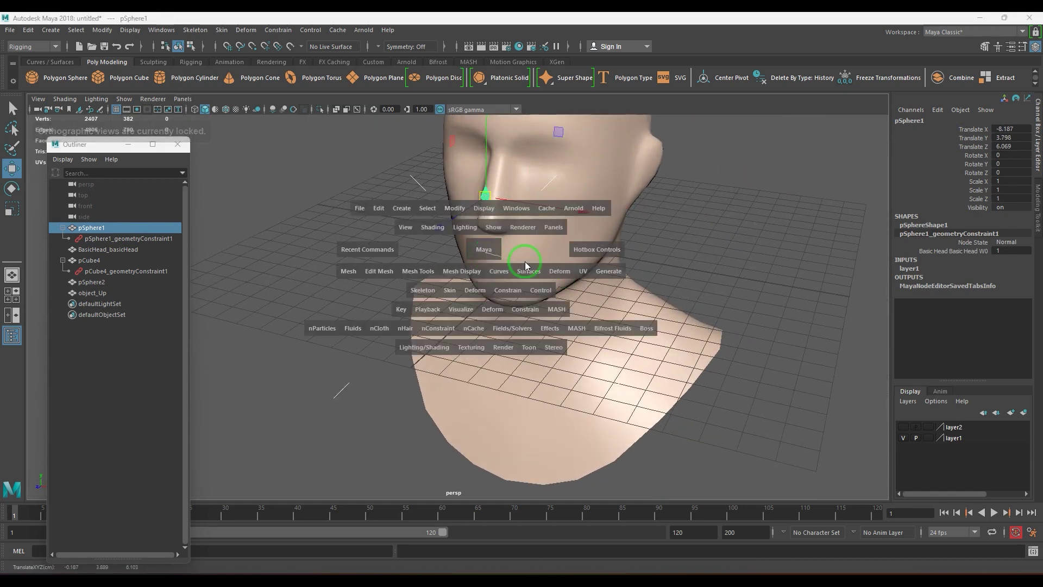
{"action": "left_click_drag", "start_coordinate": [491, 254], "coordinate": [520, 266]}
{"action": "left_click_drag", "start_coordinate": [342, 226], "coordinate": [389, 290]}
{"action": "key", "text": "space"}
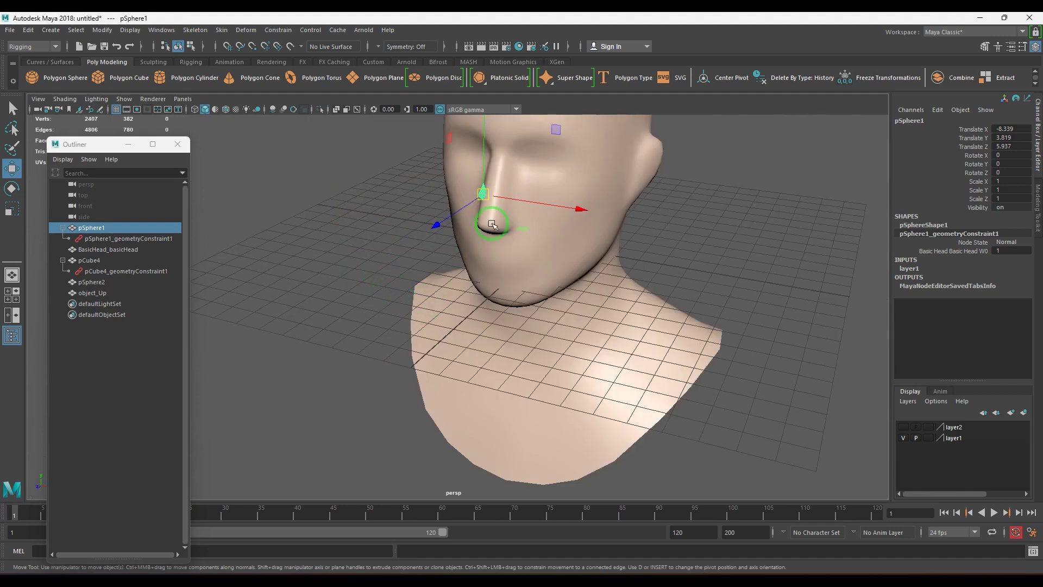
{"action": "middle_click_drag", "start_coordinate": [479, 166], "coordinate": [458, 274], "text": "alt"}
{"action": "scroll", "coordinate": [467, 293], "scroll_direction": "up", "scroll_amount": 2}
{"action": "left_click_drag", "start_coordinate": [470, 301], "coordinate": [574, 326]}
Add a Normal constraint that aligns the teardrop to the head's surface
{"action": "left_click", "coordinate": [562, 330]}
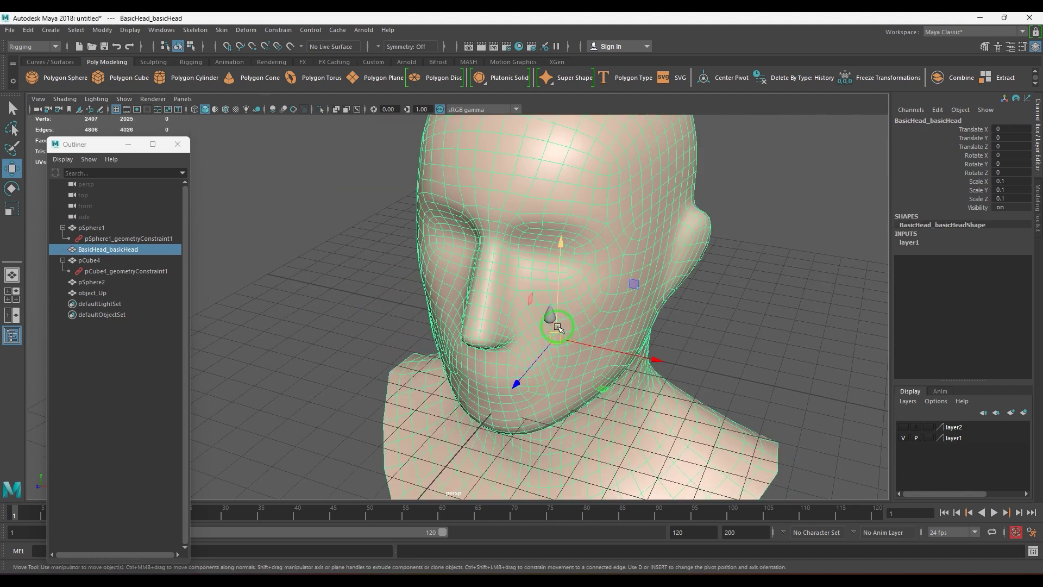
{"action": "left_click", "coordinate": [546, 317], "text": "shift"}
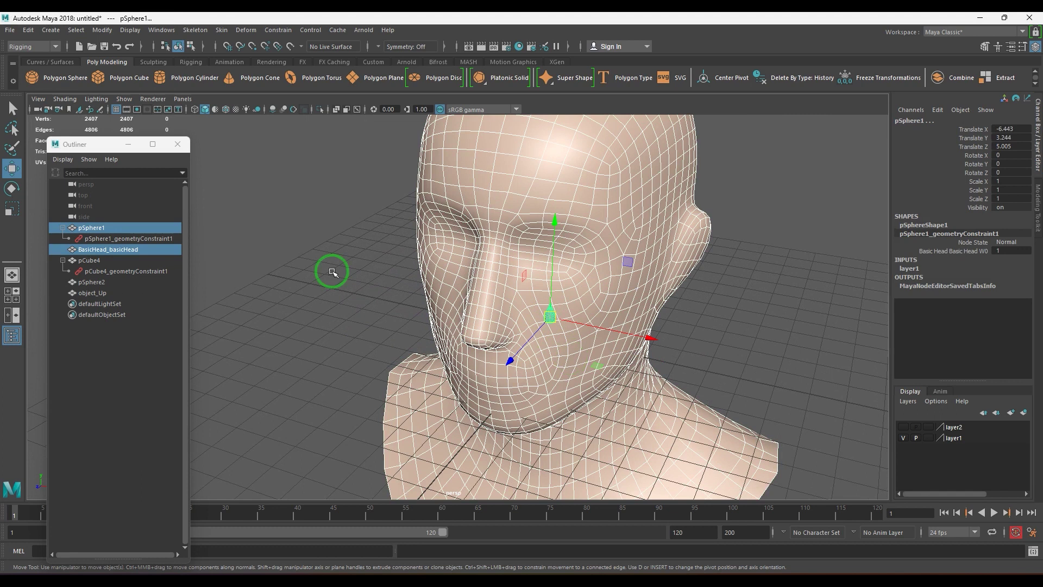
{"action": "left_click", "coordinate": [278, 31]}
{"action": "left_click", "coordinate": [329, 169]}
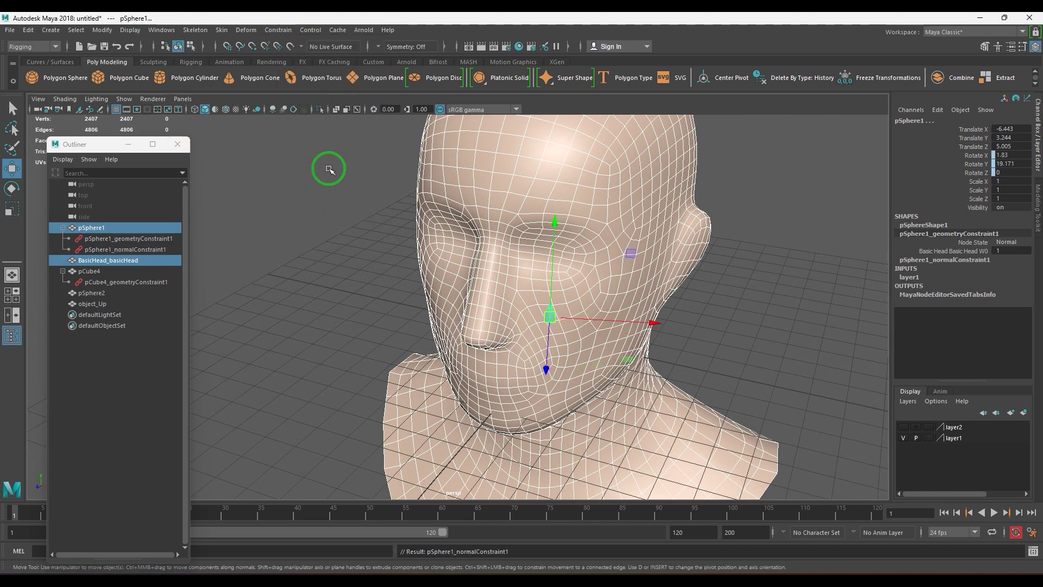
Slide the teardrop down and up the face to check its surface alignment, ending near X -6.42, Y 3.09, Z 4.99
{"action": "left_click_drag", "start_coordinate": [622, 346], "coordinate": [563, 350], "text": "alt"}
{"action": "middle_click_drag", "start_coordinate": [563, 349], "coordinate": [615, 392], "text": "alt"}
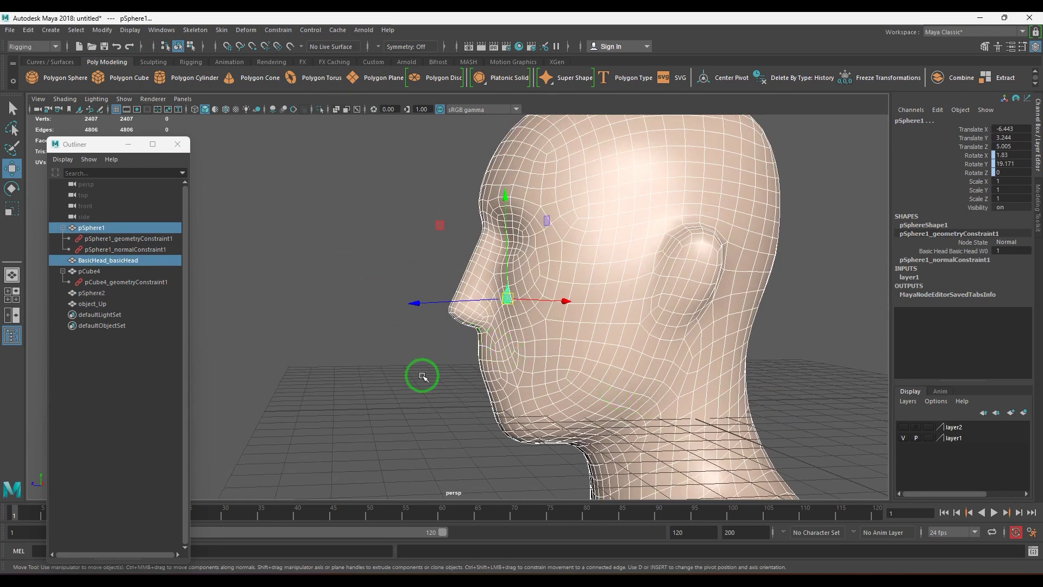
{"action": "scroll", "coordinate": [426, 375], "scroll_direction": "up", "scroll_amount": 4}
{"action": "left_click", "coordinate": [426, 379]}
{"action": "left_click", "coordinate": [534, 296]}
{"action": "left_click_drag", "start_coordinate": [534, 296], "coordinate": [551, 221]}
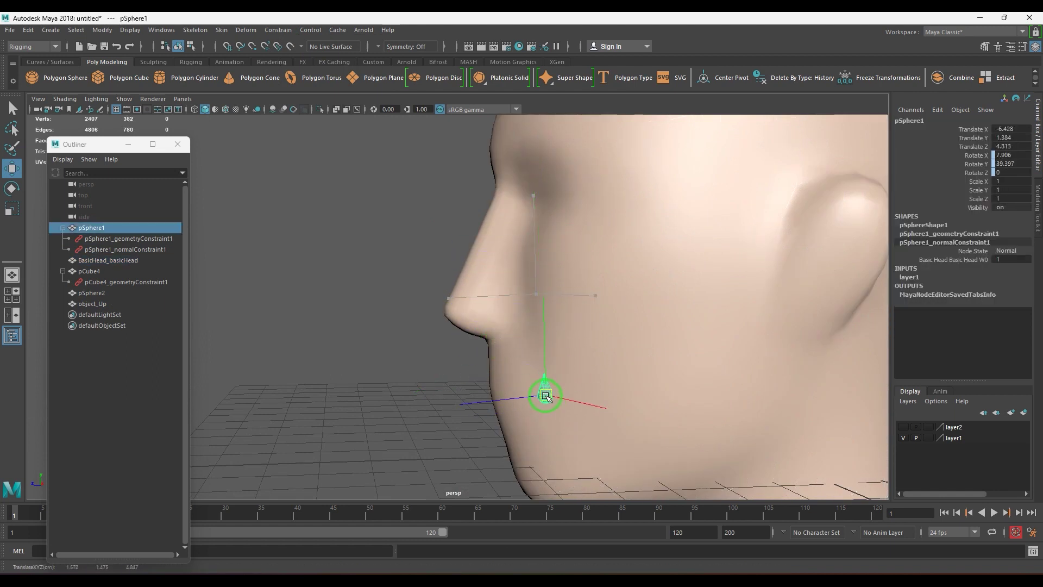
{"action": "left_click_drag", "start_coordinate": [483, 381], "coordinate": [619, 331]}
{"action": "scroll", "coordinate": [554, 323], "scroll_direction": "down", "scroll_amount": 4}
{"action": "middle_click_drag", "start_coordinate": [619, 330], "coordinate": [568, 331], "text": "alt"}
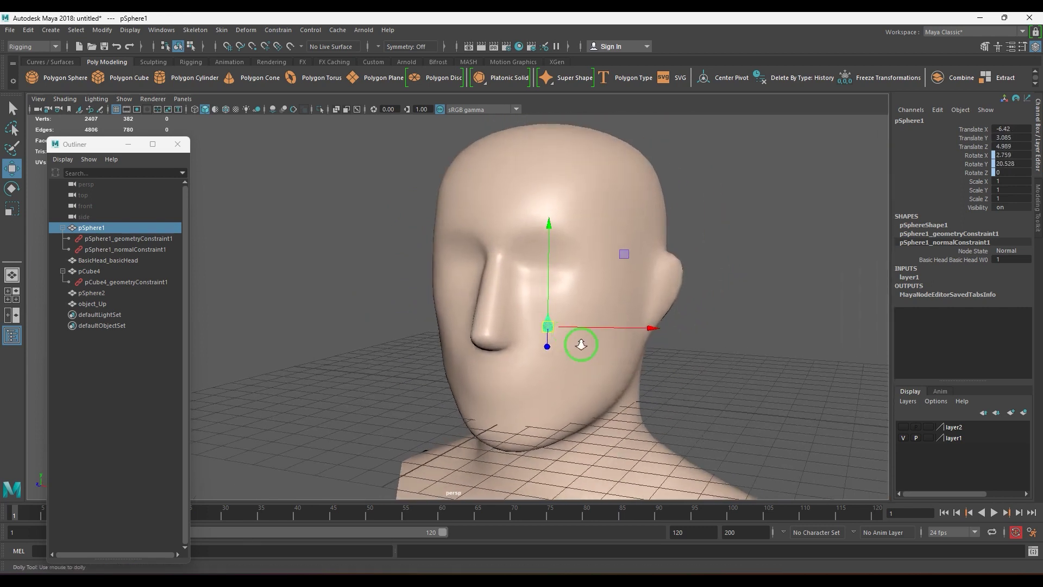
Slide the teardrop over the cheek beneath the eye and inspect its orientation from several angles
{"action": "scroll", "coordinate": [571, 331], "scroll_direction": "up", "scroll_amount": 3}
{"action": "left_click_drag", "start_coordinate": [595, 332], "coordinate": [577, 346]}
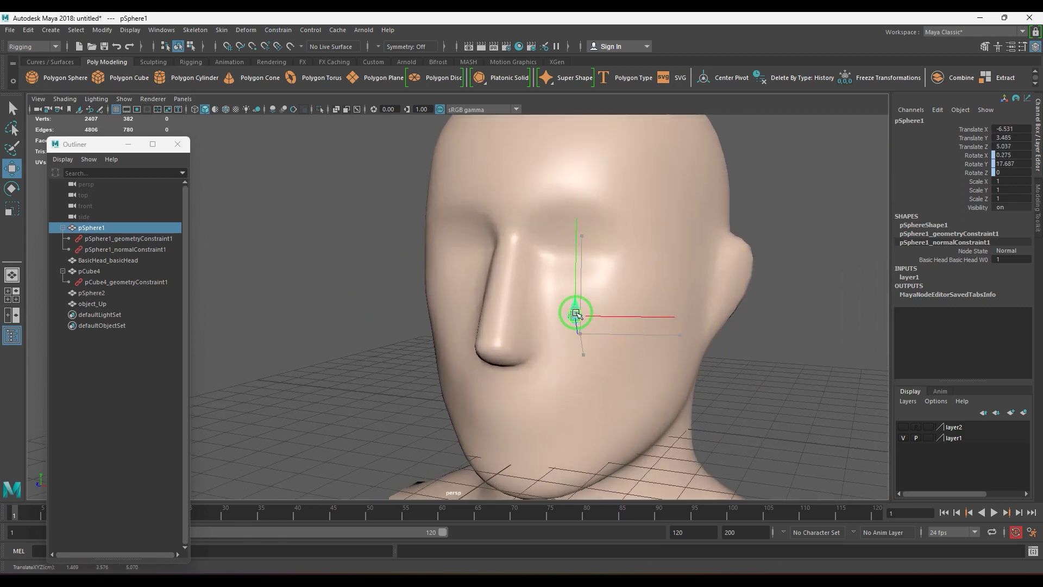
{"action": "mouse_move", "coordinate": [586, 310]}
{"action": "left_mouse_down"}
{"action": "mouse_move", "coordinate": [575, 328]}
{"action": "mouse_move", "coordinate": [584, 316]}
{"action": "mouse_move", "coordinate": [568, 295]}
{"action": "mouse_move", "coordinate": [574, 325]}
{"action": "left_mouse_up"}
{"action": "left_click", "coordinate": [762, 381]}
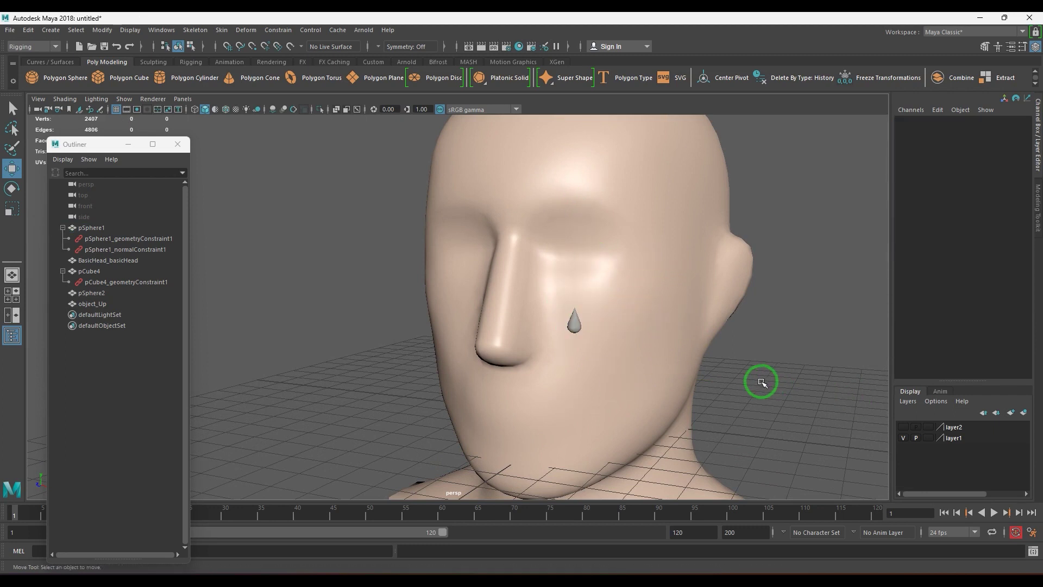
{"action": "left_click_drag", "start_coordinate": [628, 385], "coordinate": [551, 291], "text": "alt"}
{"action": "left_click", "coordinate": [536, 318]}
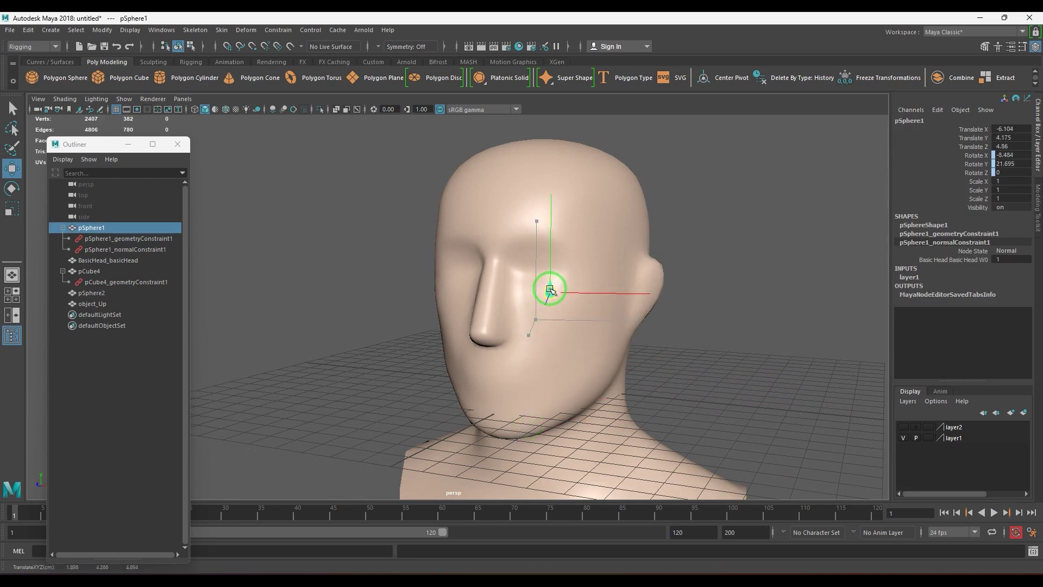